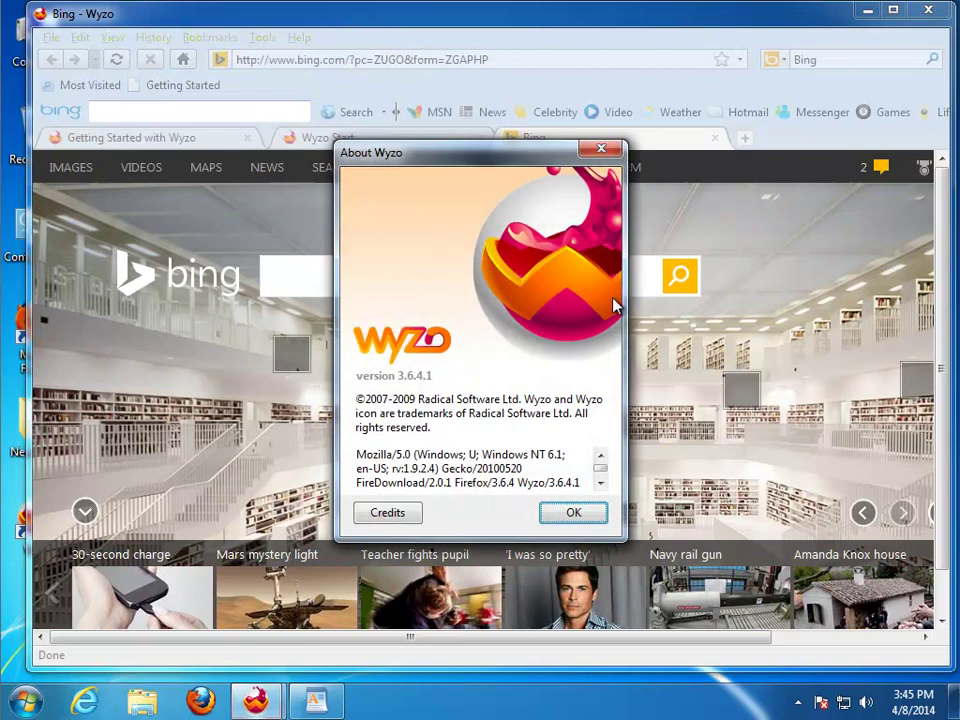
# Dismiss the About Wyzo dialog and bring up the How to Uninstall document in place of the browser
pyautogui.click(582, 518)
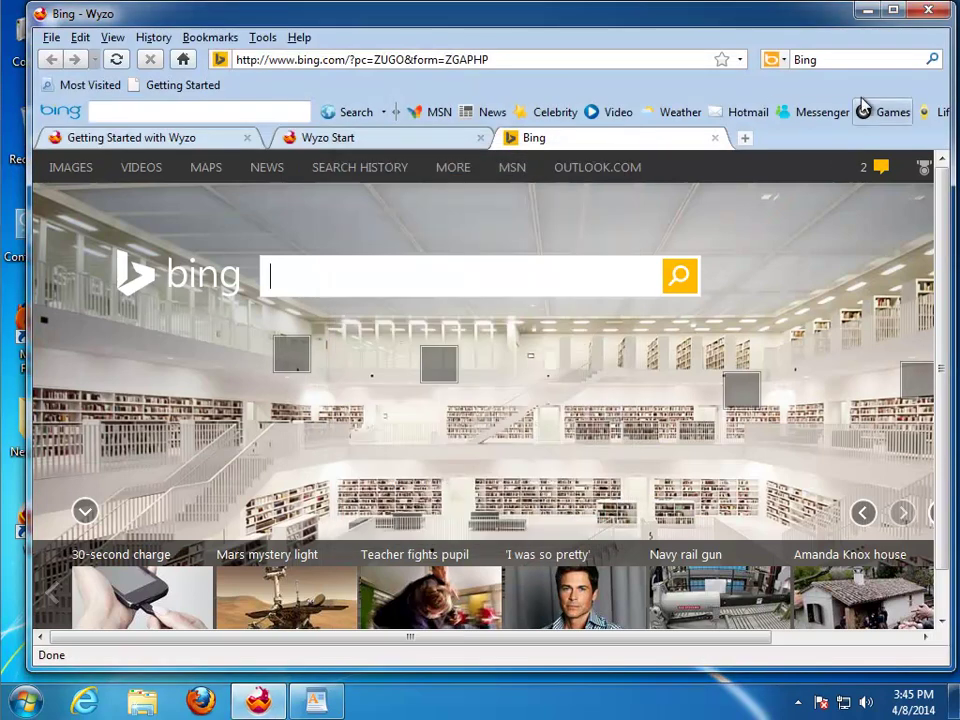
pyautogui.click(863, 12)
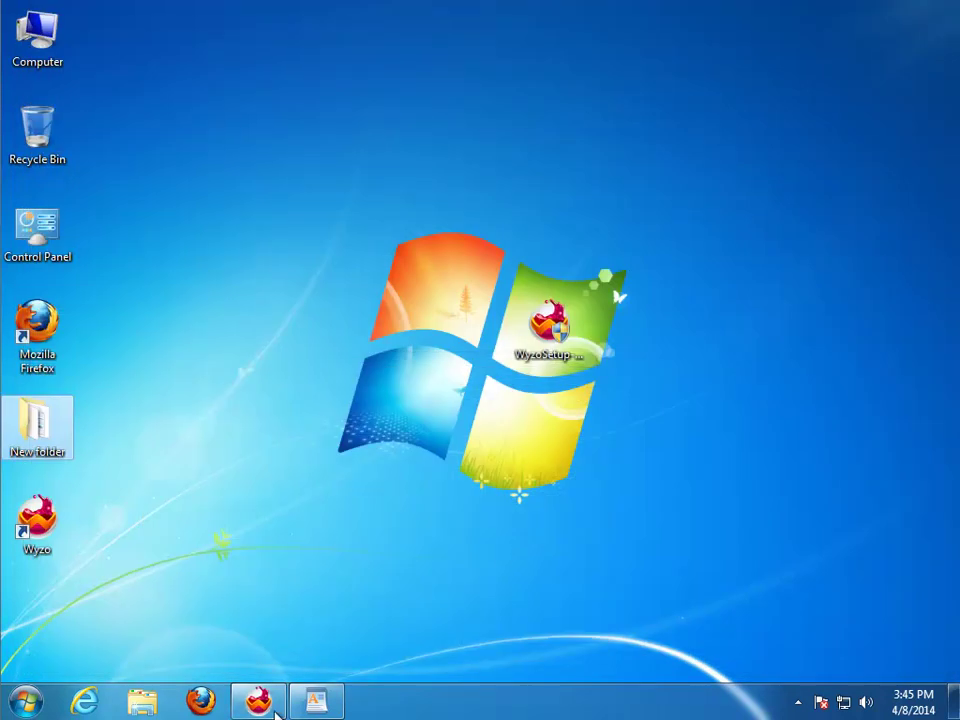
pyautogui.click(316, 700)
# Read through the note and the six numbered instructions in the How to Uninstall document
pyautogui.moveTo(634, 280); pyautogui.dragTo(138, 240)
pyautogui.moveTo(301, 320); pyautogui.dragTo(172, 322)
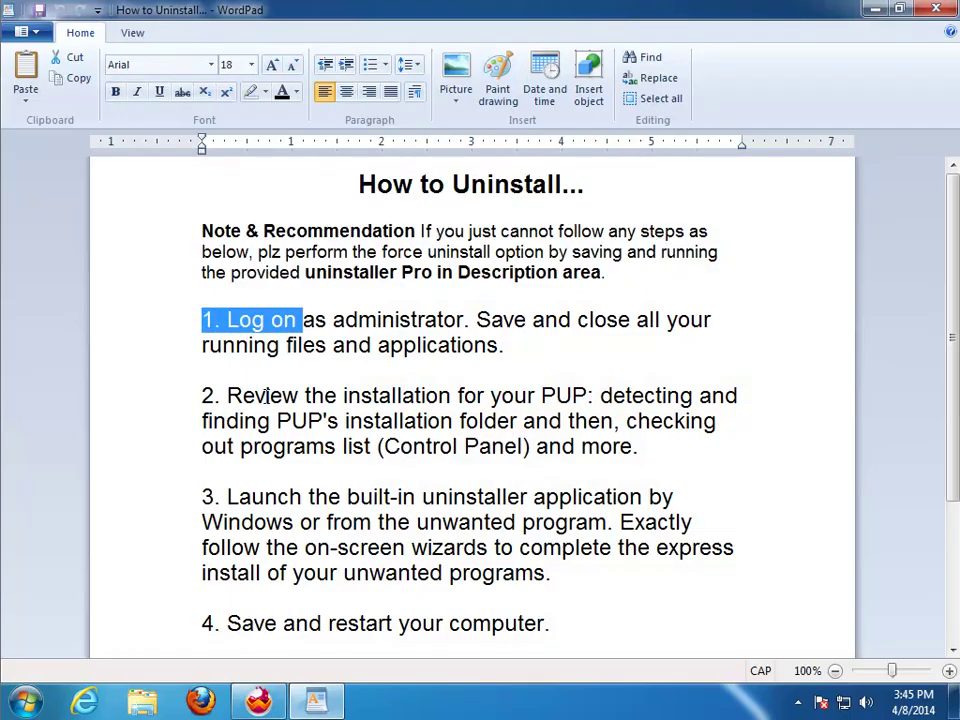
pyautogui.moveTo(304, 397); pyautogui.dragTo(185, 397)
pyautogui.moveTo(304, 497); pyautogui.dragTo(180, 499)
pyautogui.moveTo(328, 624); pyautogui.dragTo(201, 624)
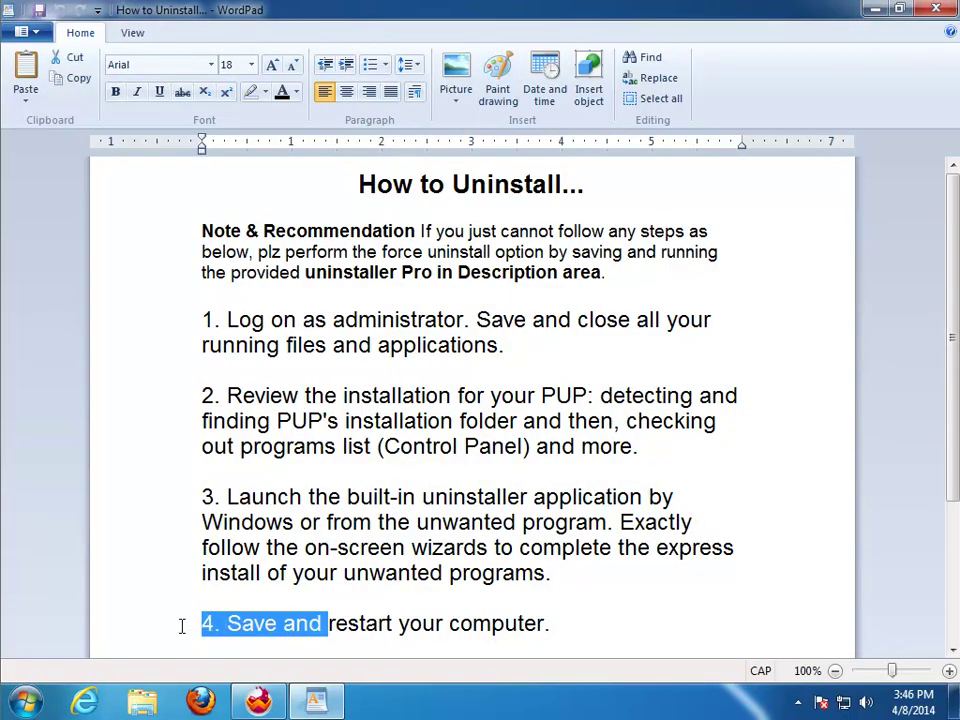
pyautogui.scroll(-2, 285, 585)
pyautogui.moveTo(368, 531); pyautogui.dragTo(119, 545)
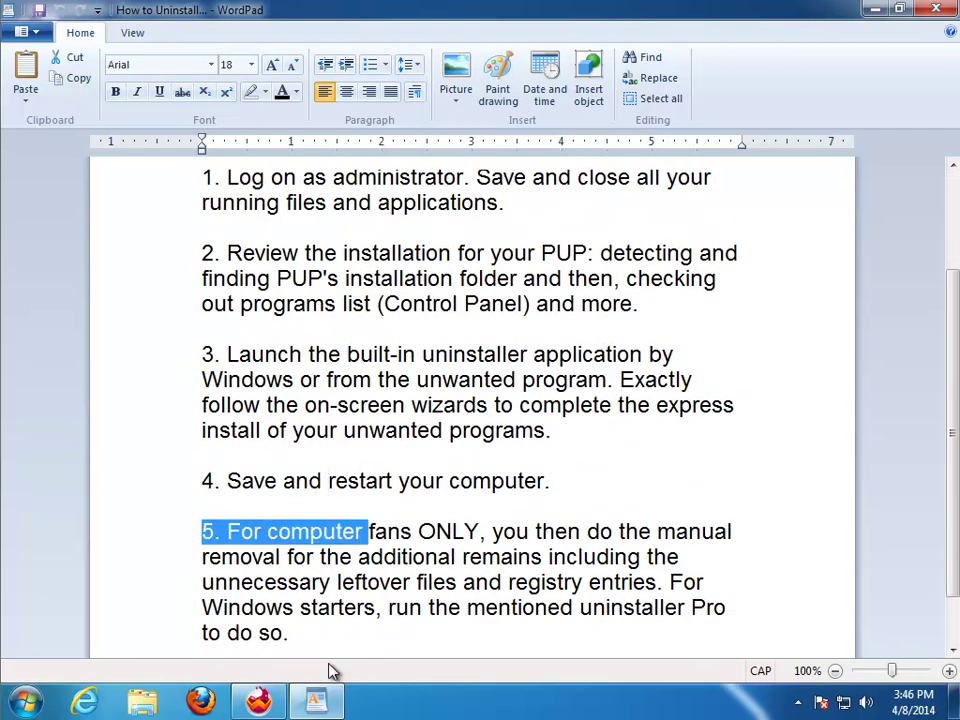
pyautogui.scroll(-1, 296, 589)
pyautogui.moveTo(328, 620); pyautogui.dragTo(224, 622)
pyautogui.click(309, 453)
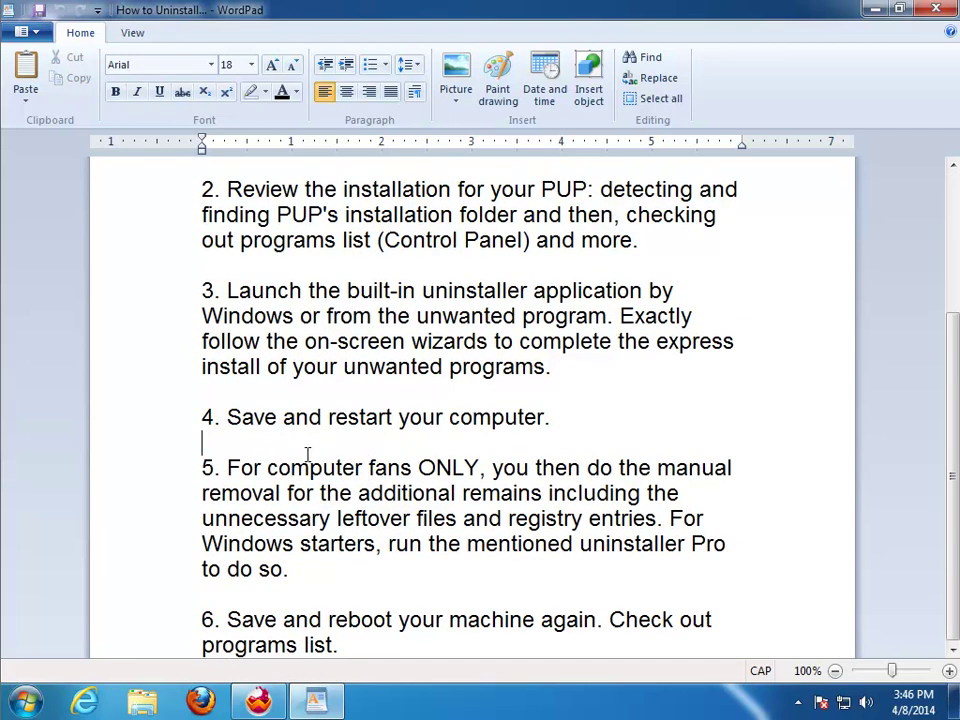
# Close the WordPad document and quit the Wyzo browser, saving its open tabs
pyautogui.click(945, 18)
pyautogui.click(258, 700)
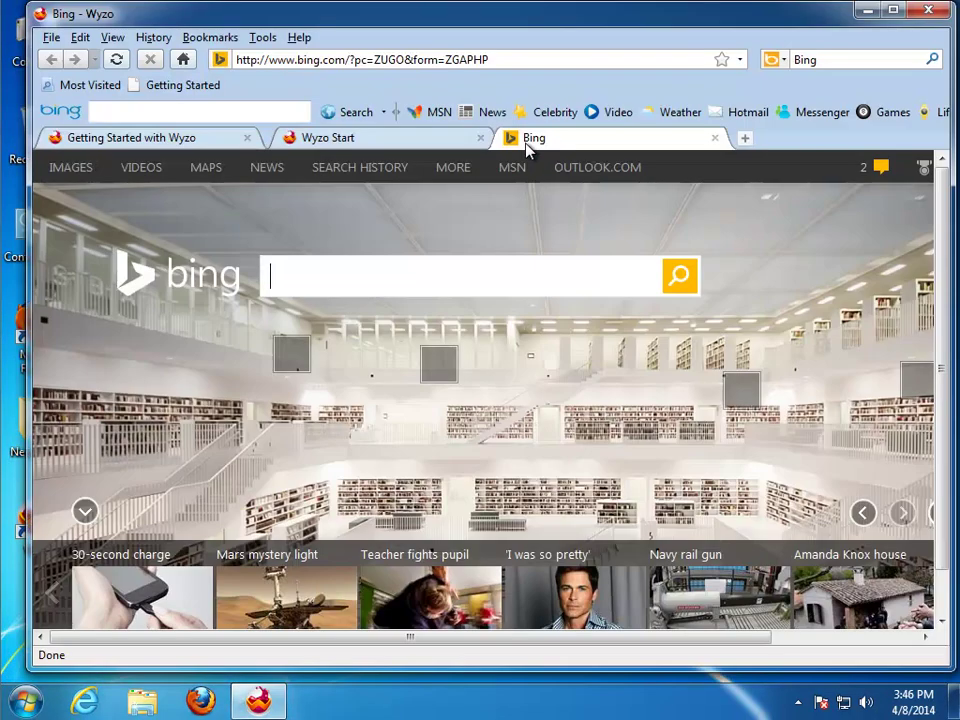
pyautogui.click(928, 10)
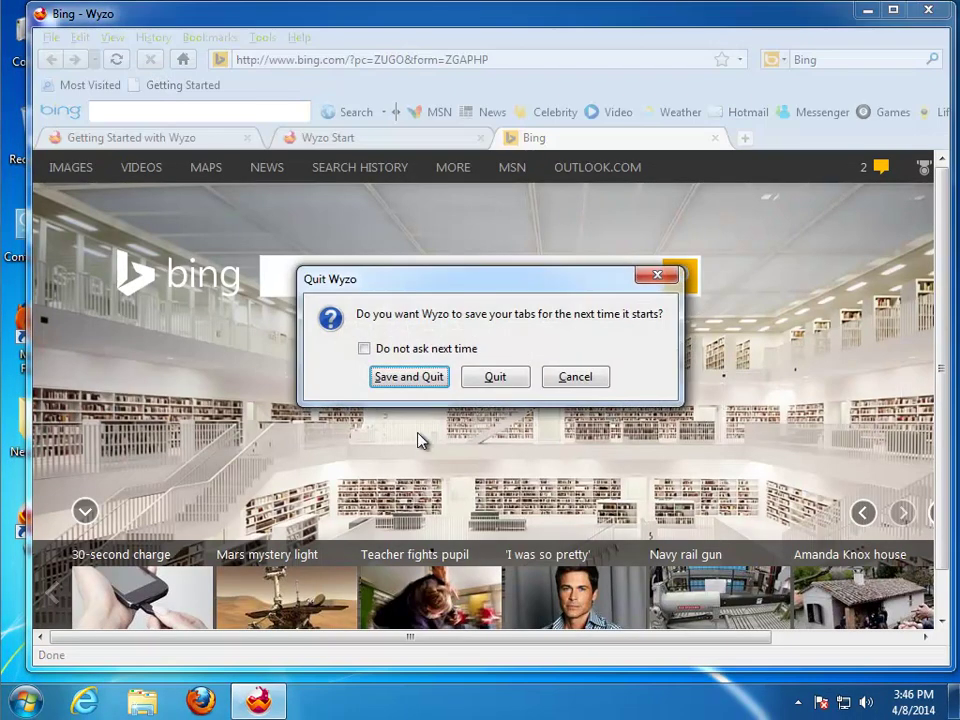
pyautogui.click(409, 377)
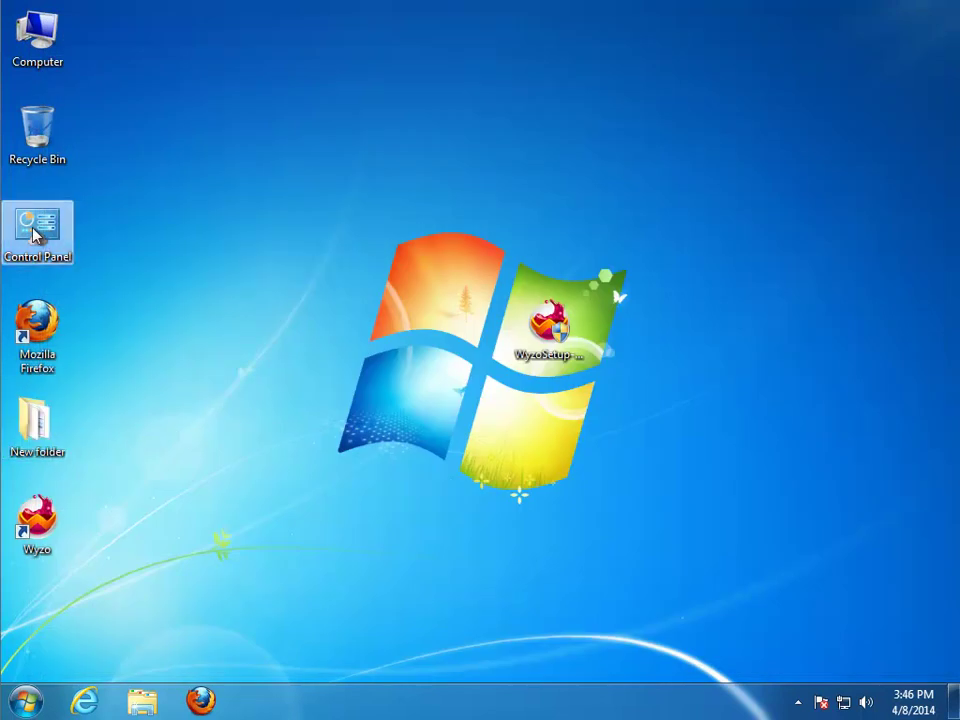
# Open the installed programs list from Control Panel and check the Wyzo and Search Toolbar entries by installation date
pyautogui.doubleClick(37, 228)
pyautogui.click(300, 422)
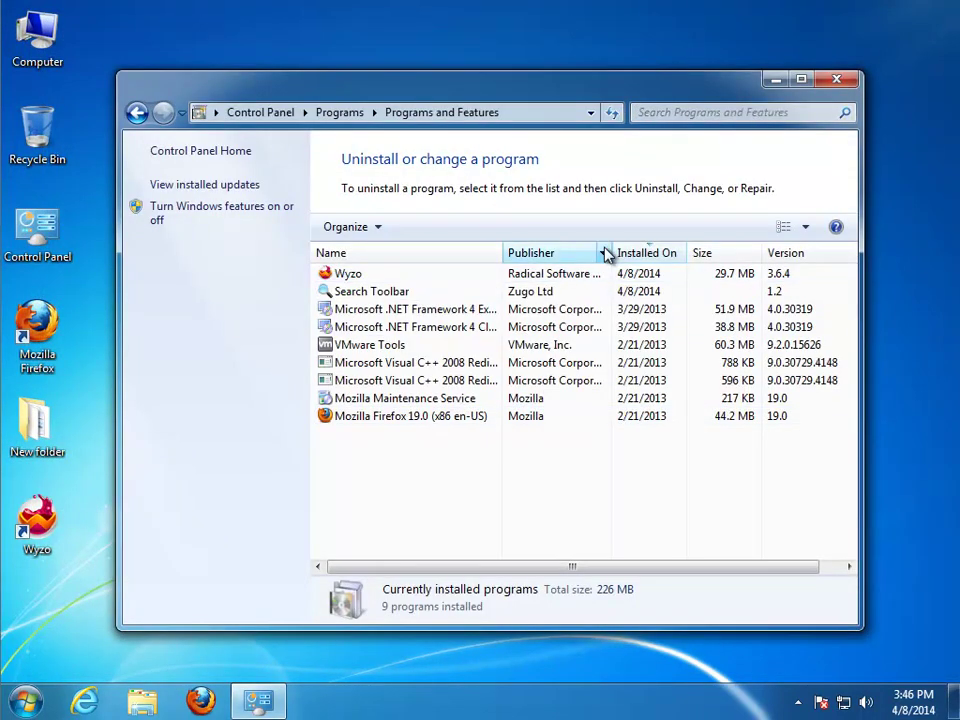
pyautogui.click(640, 256)
pyautogui.click(633, 257)
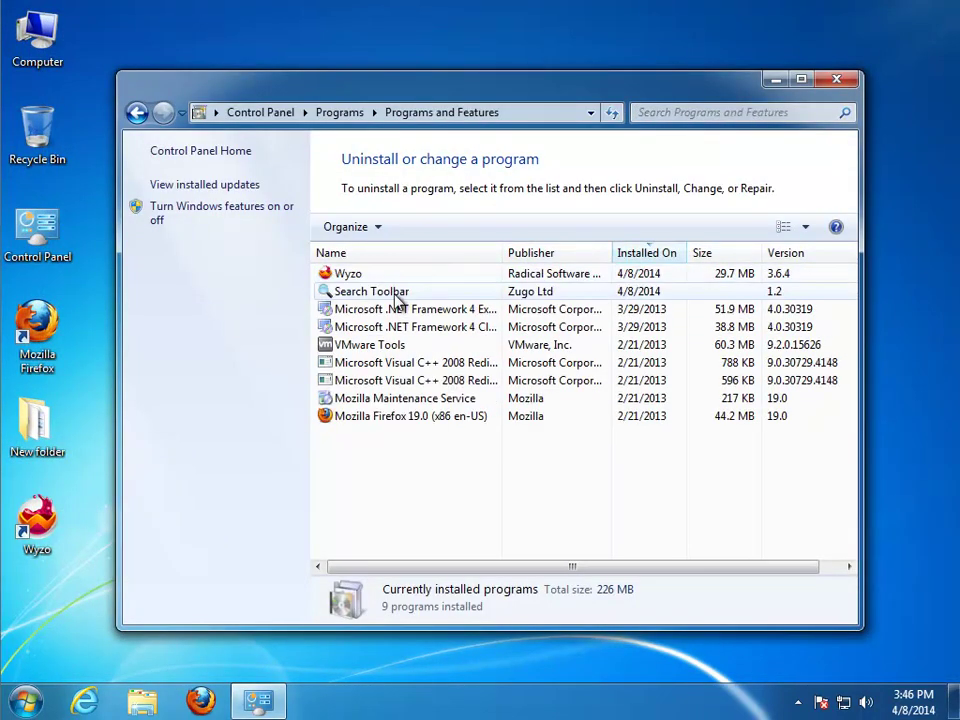
pyautogui.click(352, 276)
pyautogui.click(352, 290)
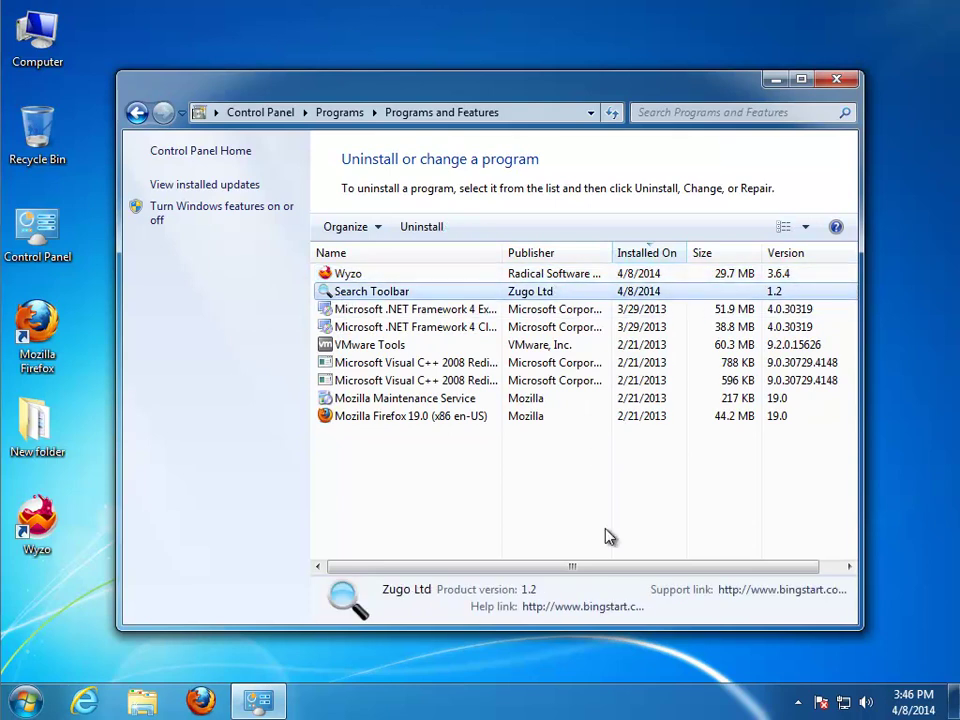
# Maximize the installed programs window and view the Search Toolbar's support link in the browser
pyautogui.click(802, 80)
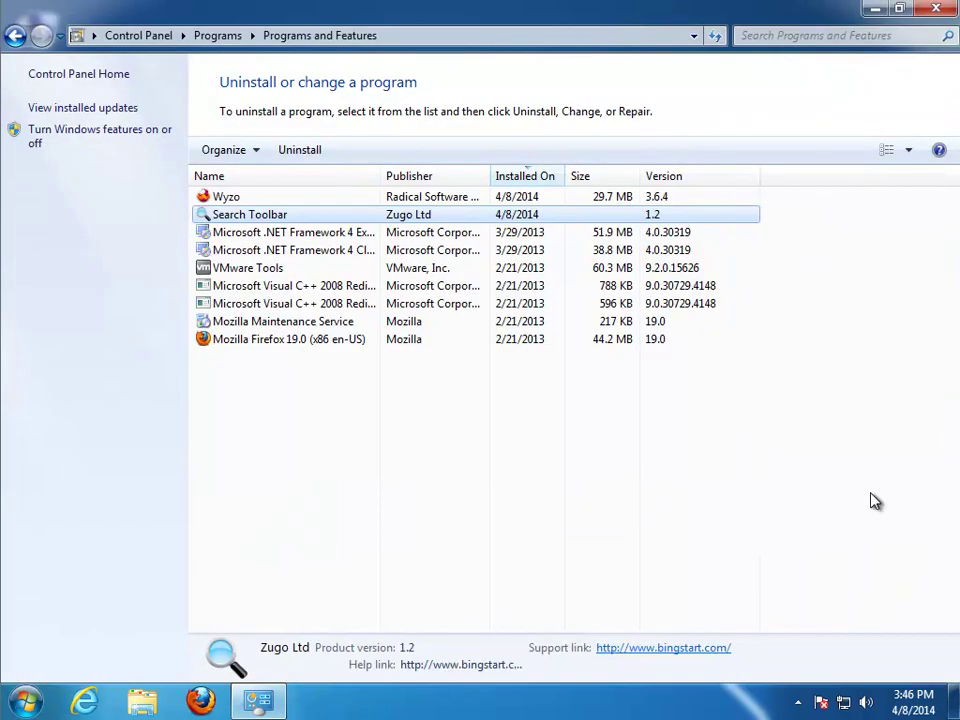
pyautogui.click(712, 654)
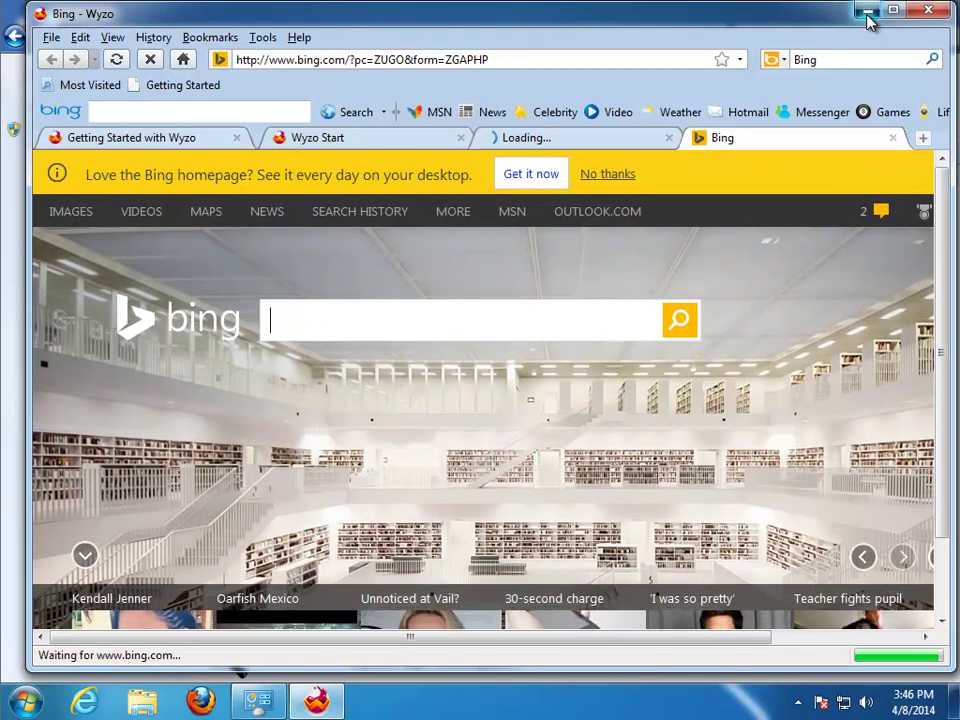
pyautogui.click(866, 11)
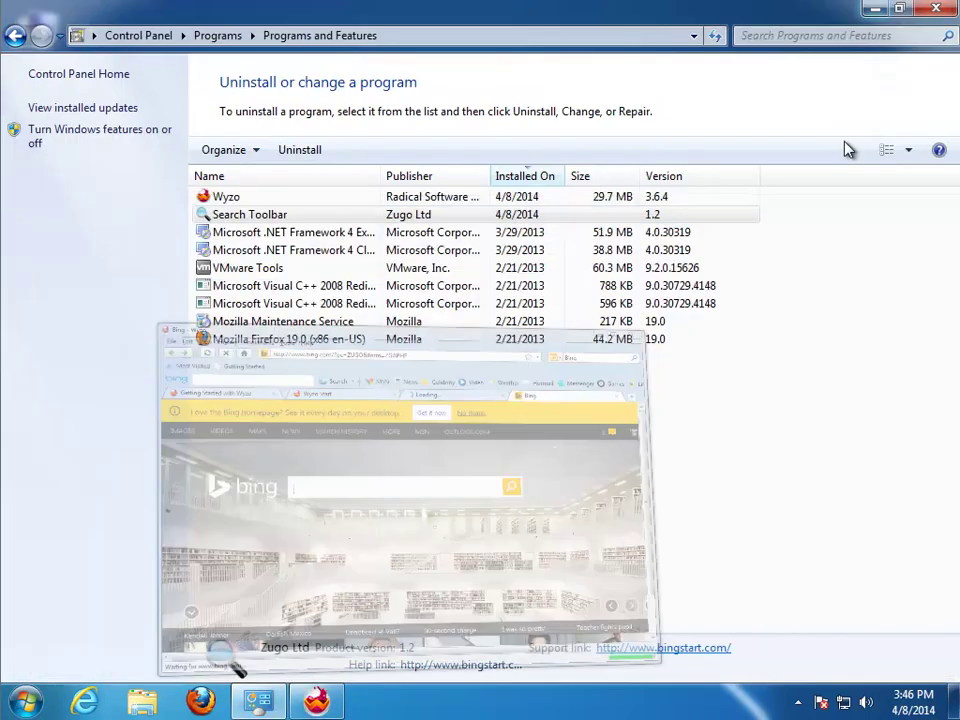
# Close the installed programs list and quit the Wyzo browser without saving its tabs
pyautogui.click(938, 9)
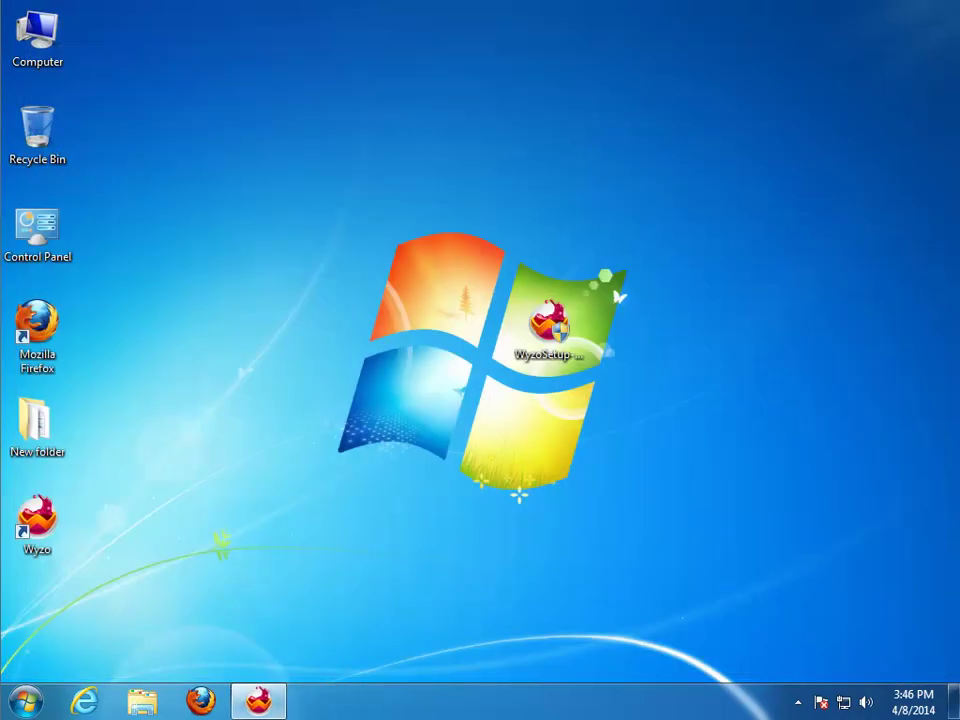
pyautogui.rightClick(257, 705)
pyautogui.click(215, 649)
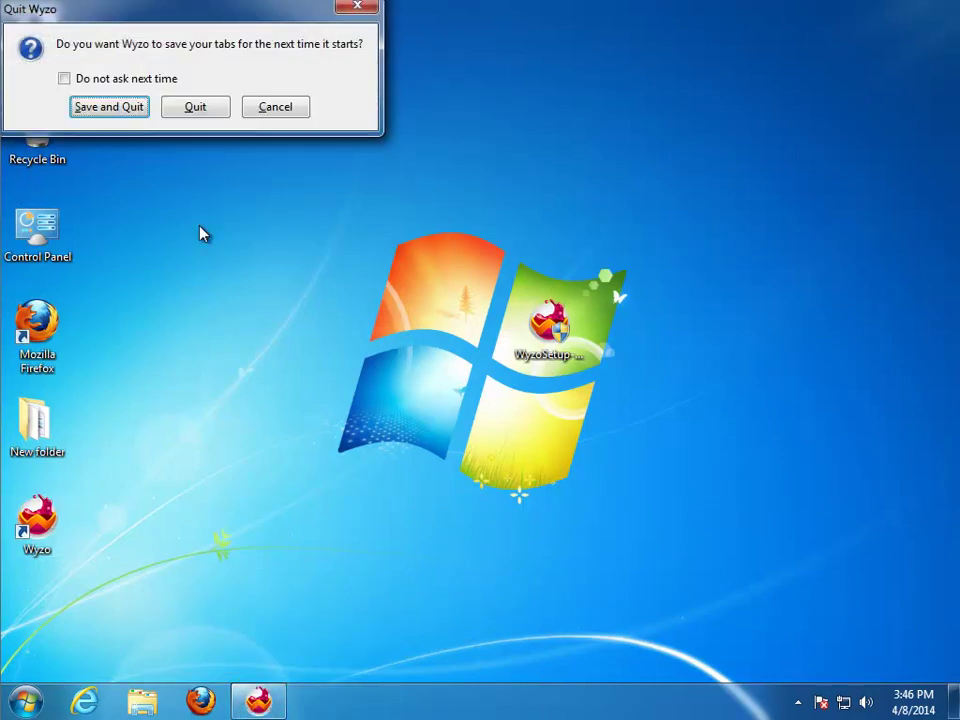
pyautogui.click(200, 107)
pyautogui.rightClick(55, 552)
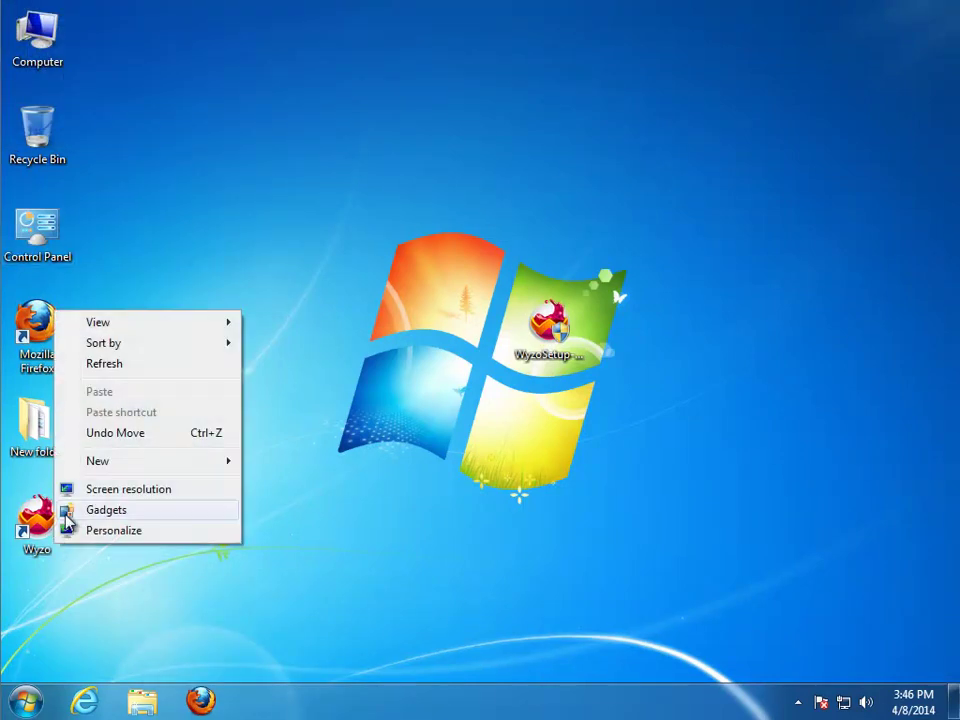
pyautogui.click(66, 533)
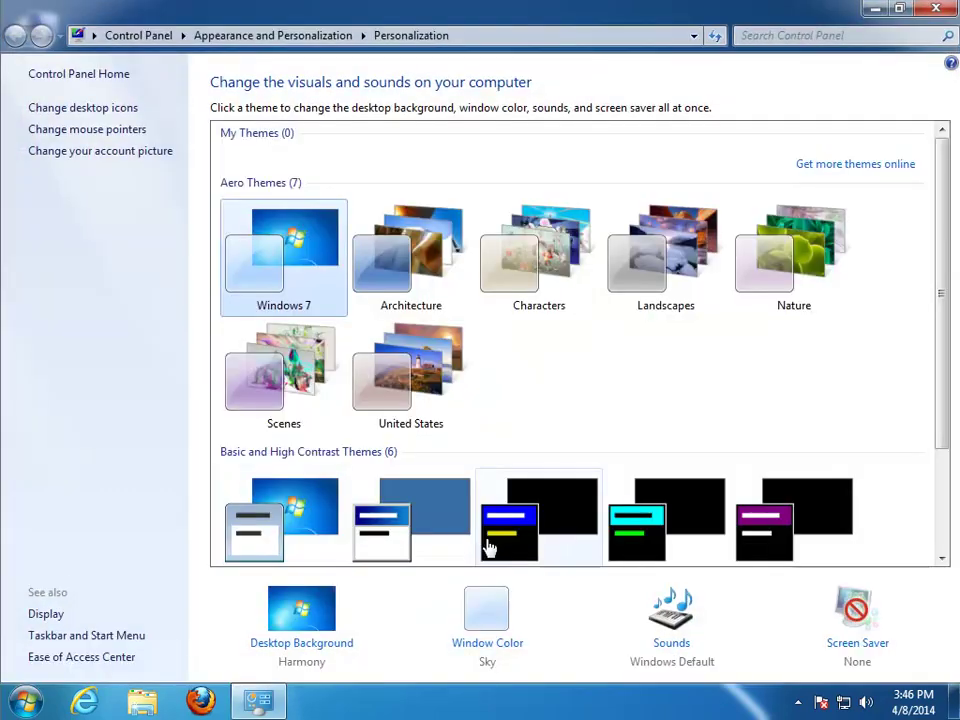
pyautogui.click(944, 9)
# Open the properties of the Wyzo desktop shortcut and copy the Wyzo folder name from its target path
pyautogui.rightClick(60, 523)
pyautogui.click(72, 514)
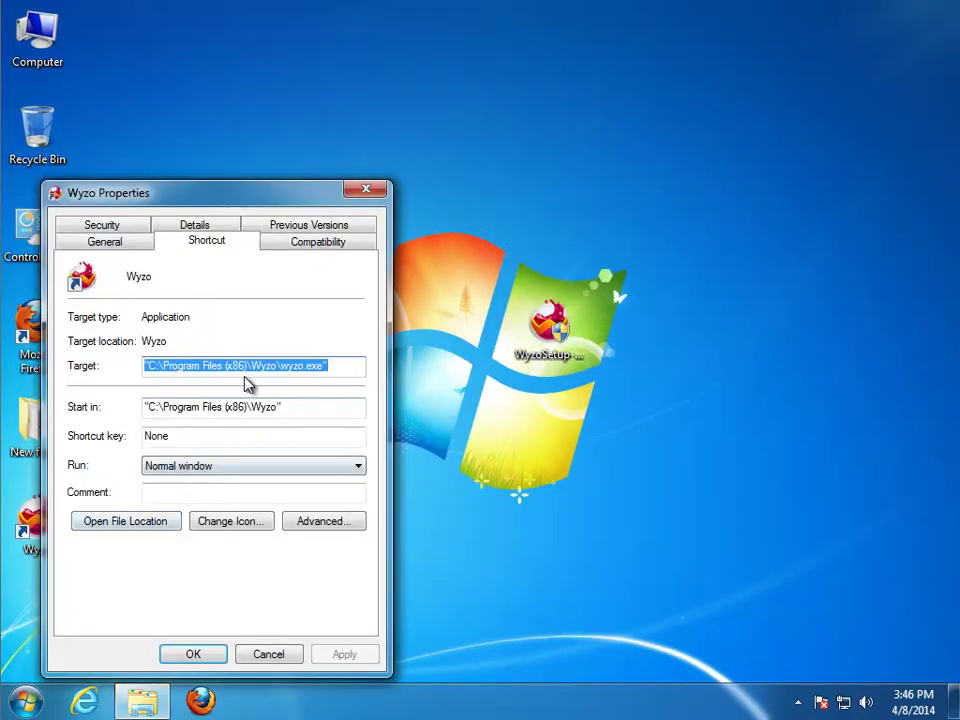
pyautogui.doubleClick(290, 366)
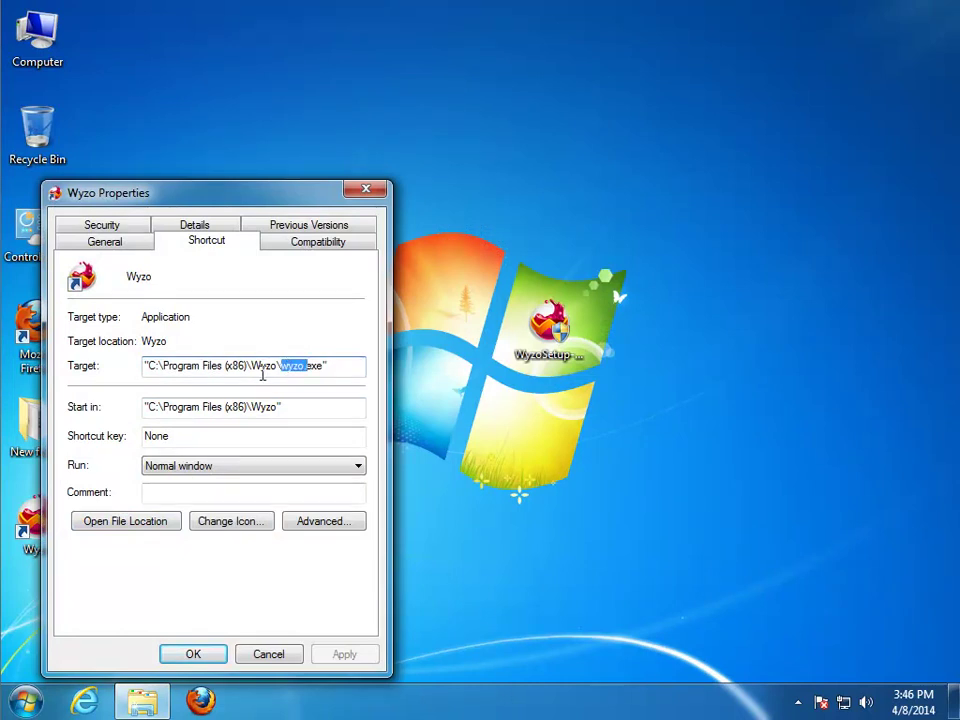
pyautogui.rightClick(265, 367)
pyautogui.click(300, 424)
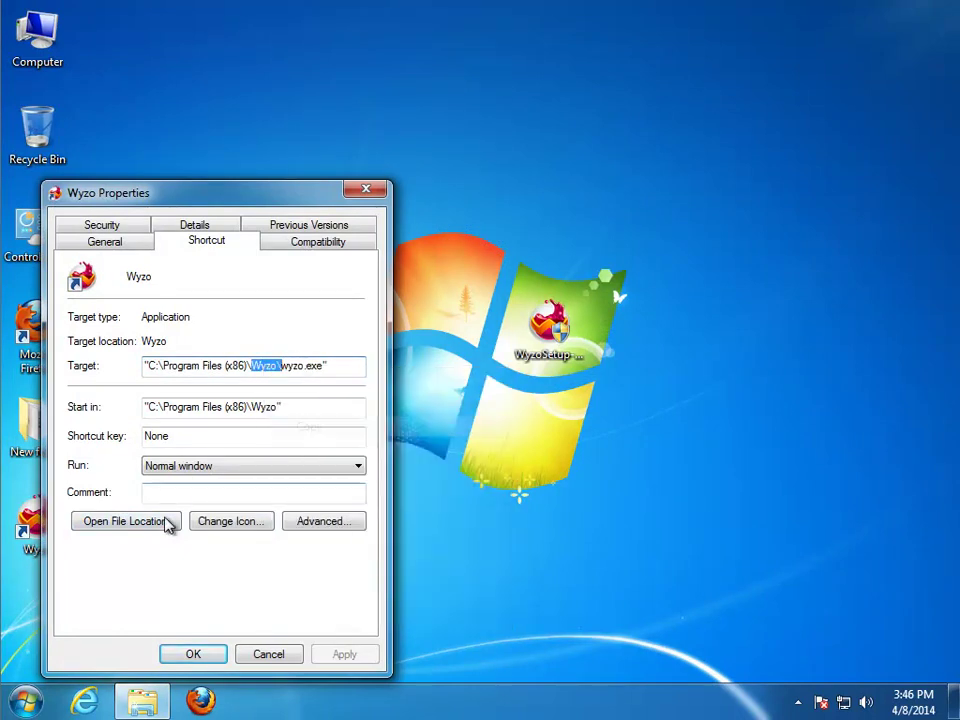
# Open the Wyzo shortcut's file location and go up to the Program Files (x86) folder
pyautogui.click(176, 521)
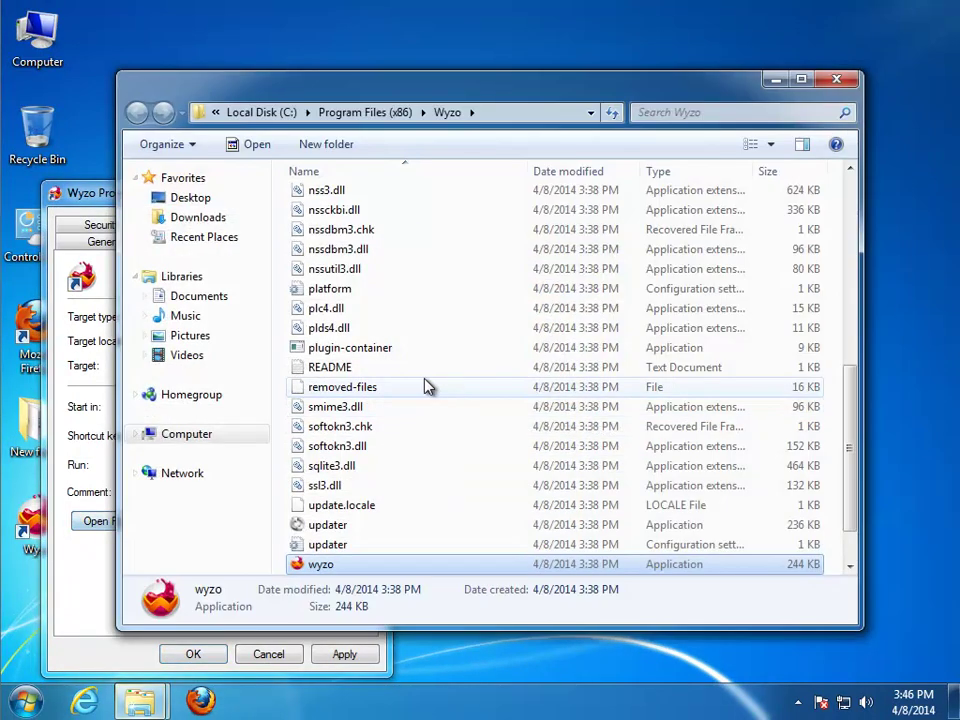
pyautogui.click(469, 114)
pyautogui.click(326, 113)
pyautogui.press('BackSpace')
pyautogui.press('Return')
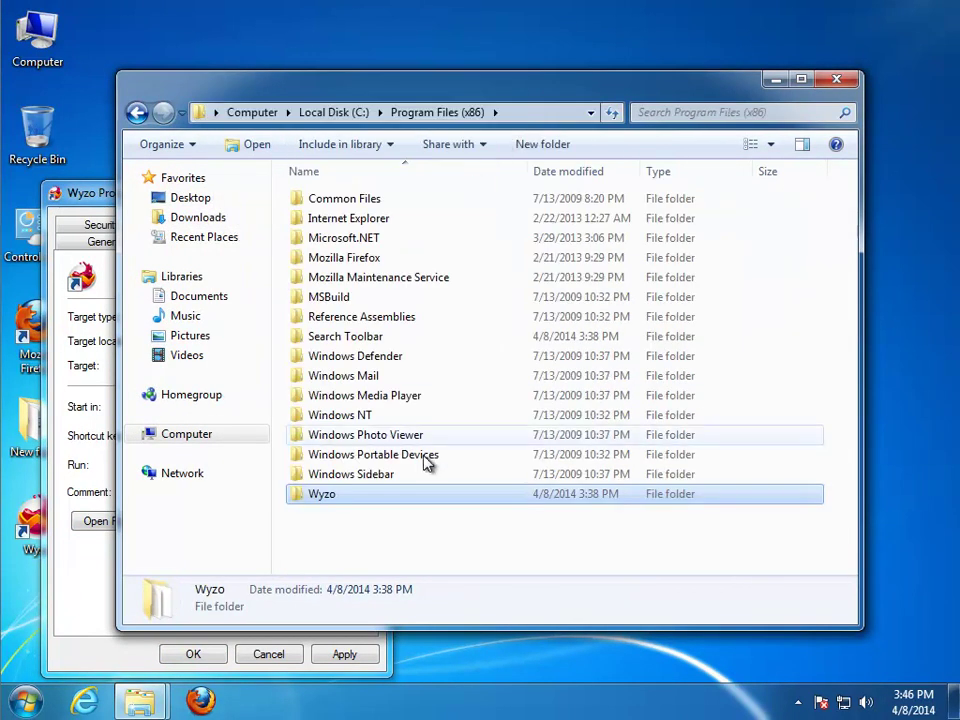
# Sort Program Files (x86) by date modified, select the Wyzo and Search Toolbar folders, and clear both windows from the desktop
pyautogui.click(586, 172)
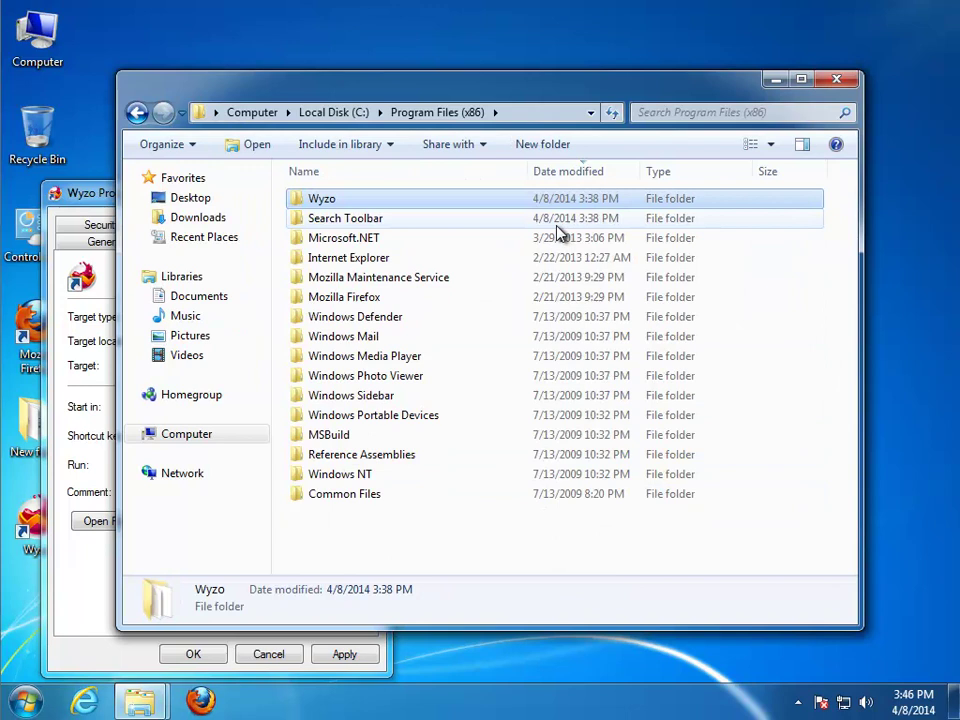
pyautogui.click(337, 222)
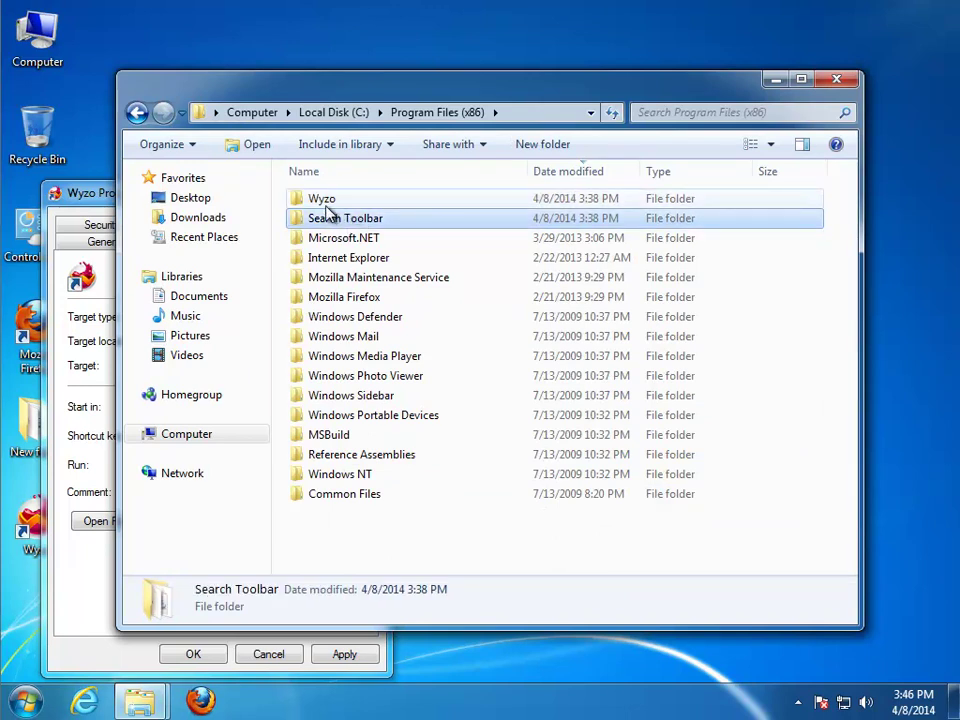
pyautogui.keyDown('ctrl'); pyautogui.click(323, 204); pyautogui.keyUp('ctrl')
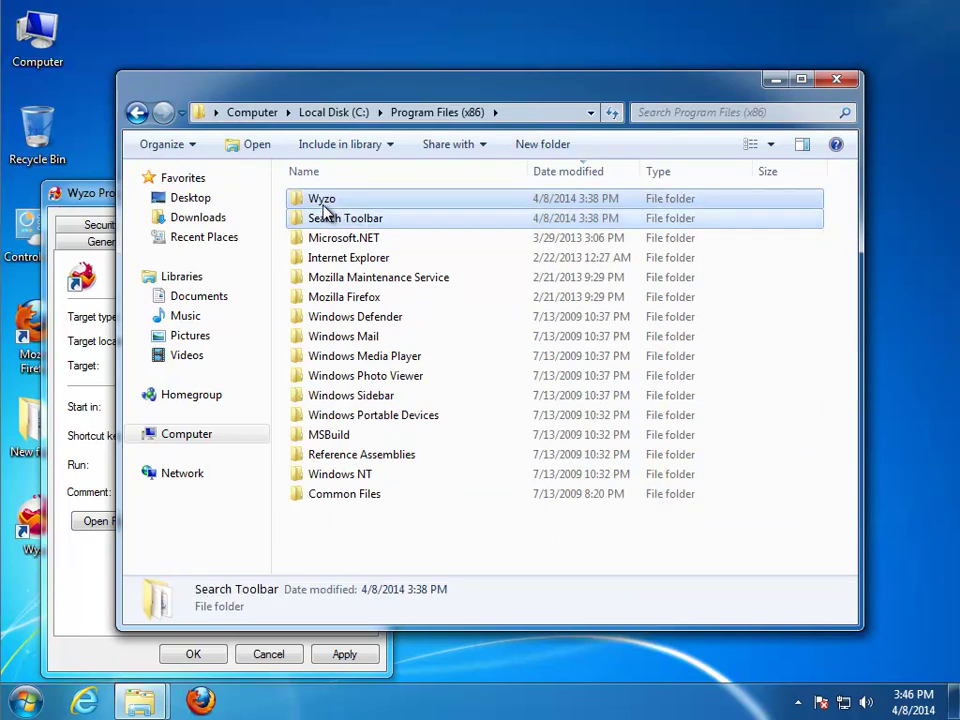
pyautogui.click(777, 80)
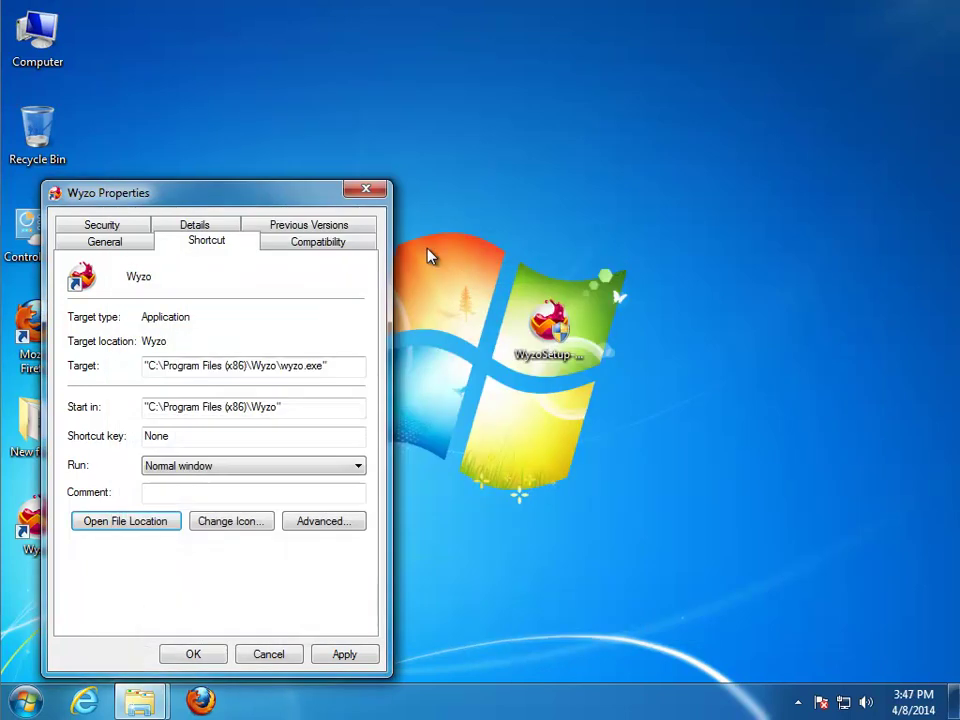
pyautogui.click(373, 191)
# Look up the contents of the Wyzo folder among all Start menu programs
pyautogui.click(26, 700)
pyautogui.click(94, 622)
pyautogui.click(62, 525)
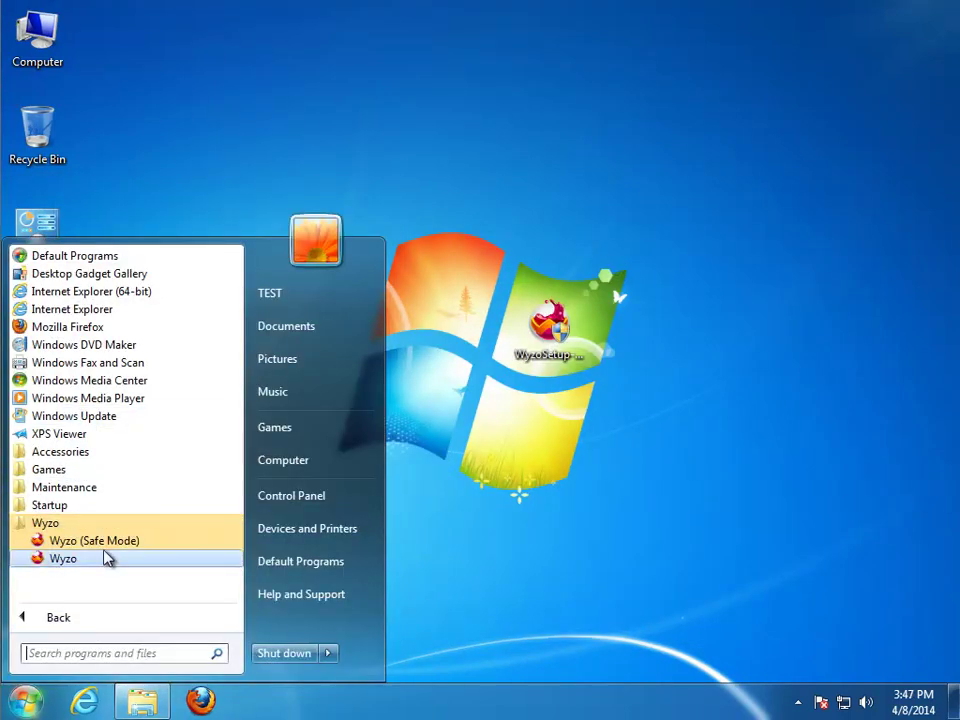
# Open the list of programs to uninstall from Control Panel in a non-maximized window
pyautogui.click(341, 500)
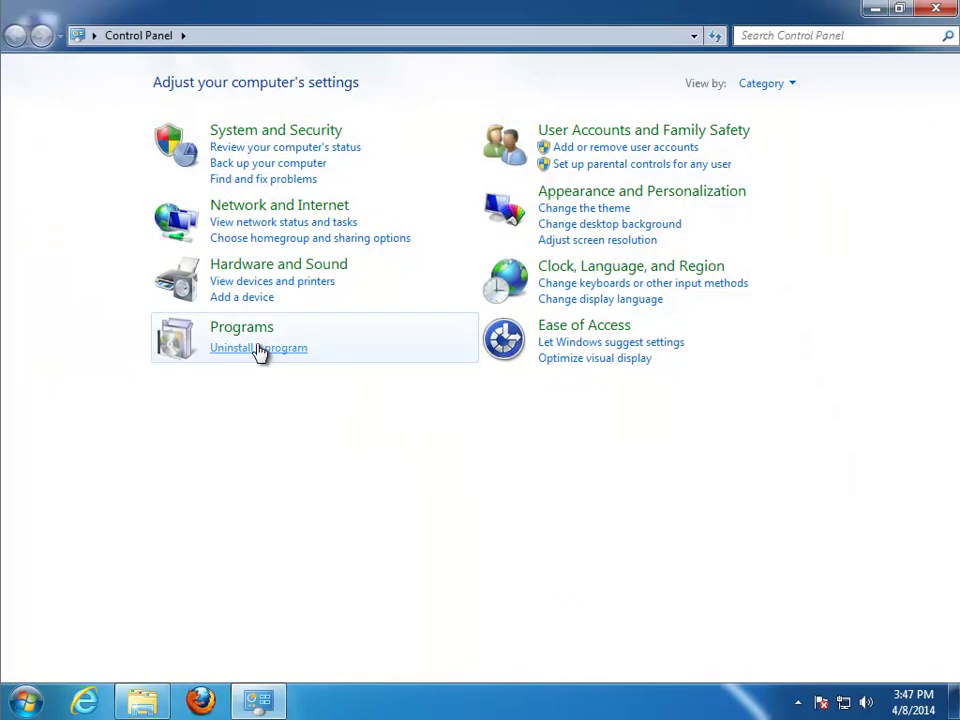
pyautogui.click(258, 348)
pyautogui.click(900, 10)
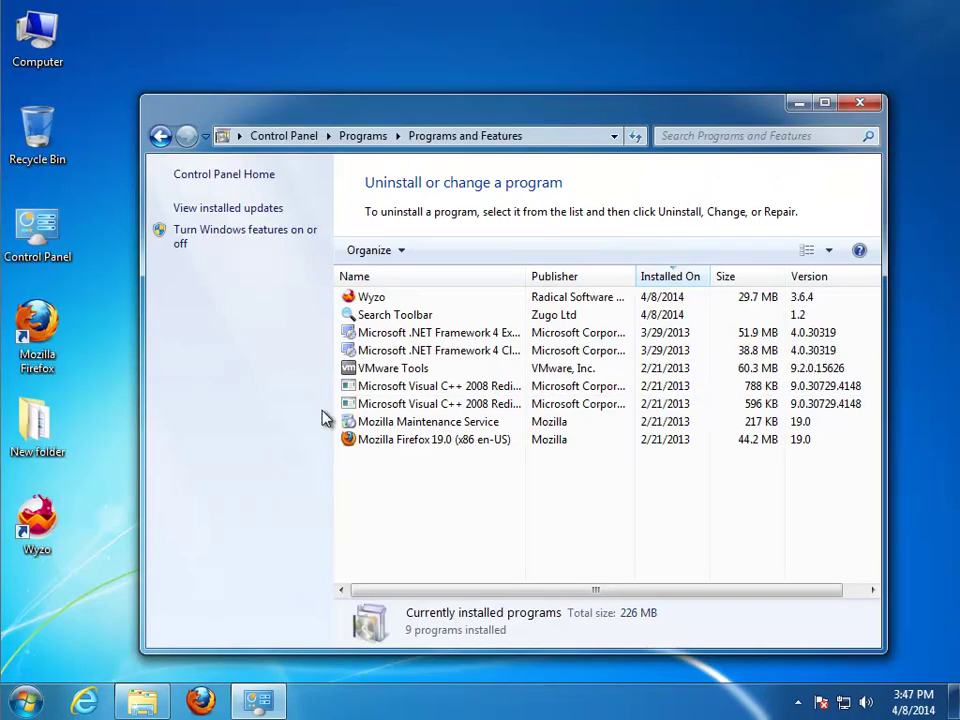
# Uninstall Wyzo 3.6.4, including the user application data associated with it
pyautogui.click(399, 300)
pyautogui.doubleClick(408, 302)
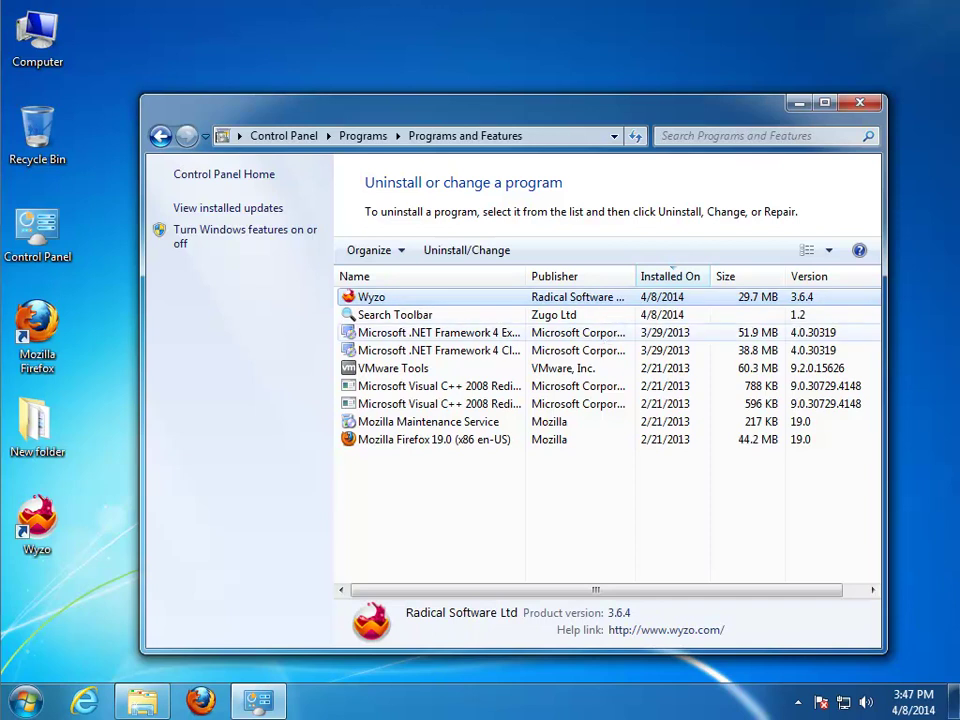
pyautogui.moveTo(540, 176); pyautogui.dragTo(632, 347)
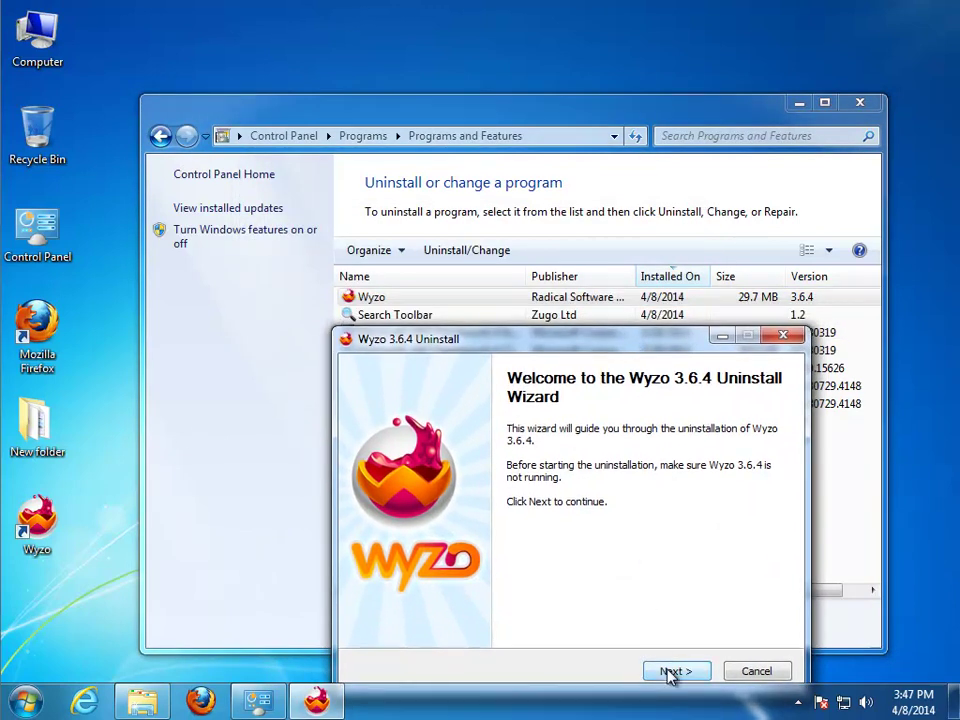
pyautogui.click(674, 671)
pyautogui.click(675, 671)
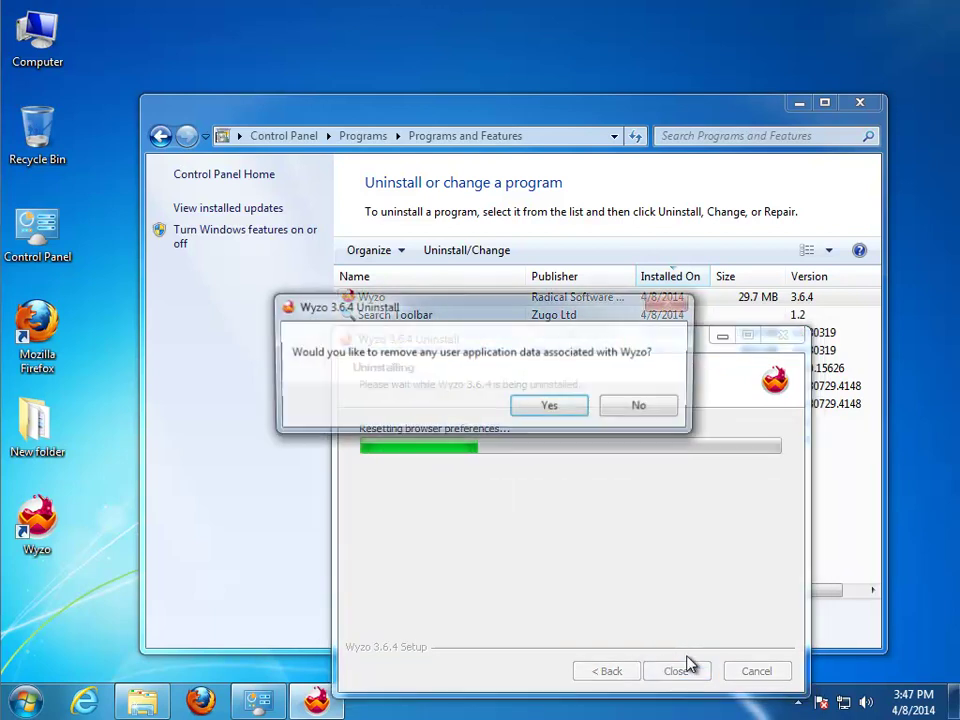
pyautogui.moveTo(508, 313); pyautogui.dragTo(570, 484)
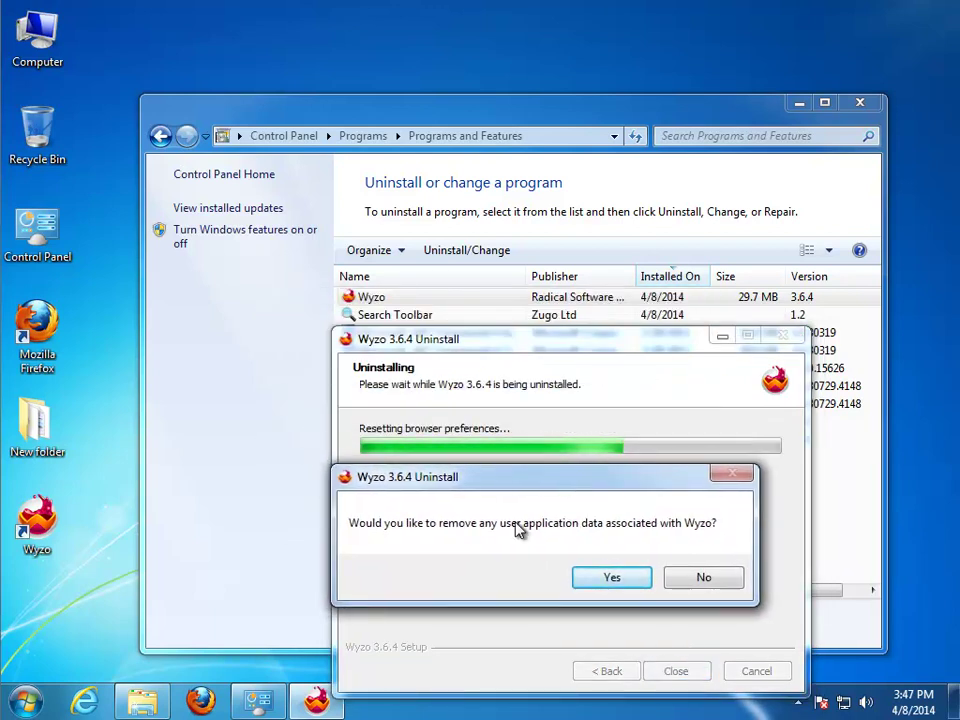
pyautogui.click(620, 581)
pyautogui.click(581, 418)
# Uninstall Search Toolbar from the installed programs and close the Programs and Features window
pyautogui.click(407, 299)
pyautogui.click(445, 251)
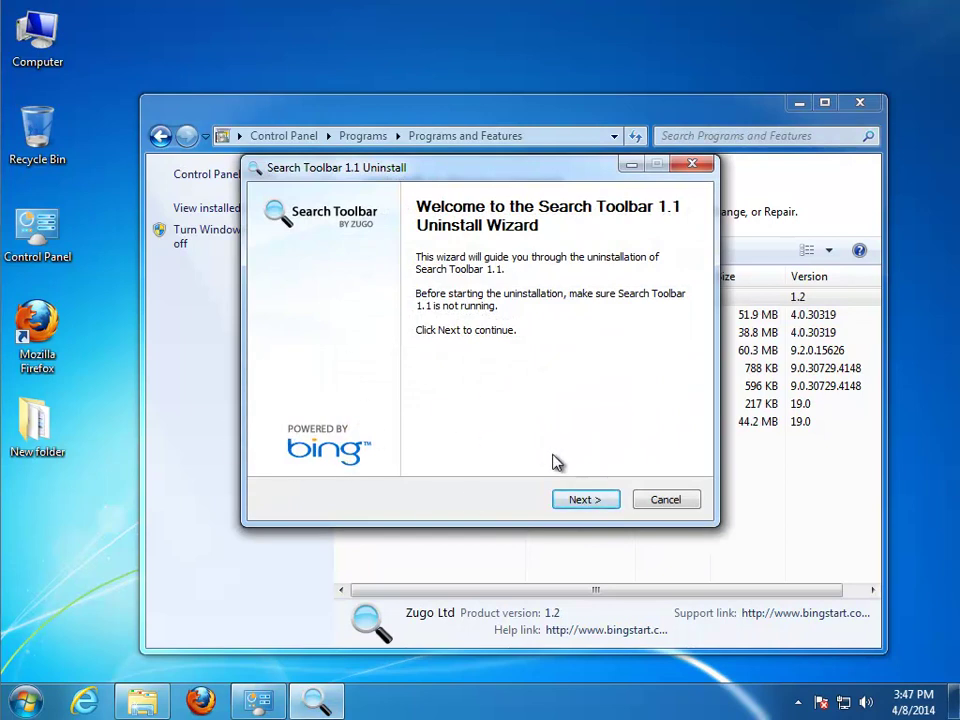
pyautogui.click(583, 499)
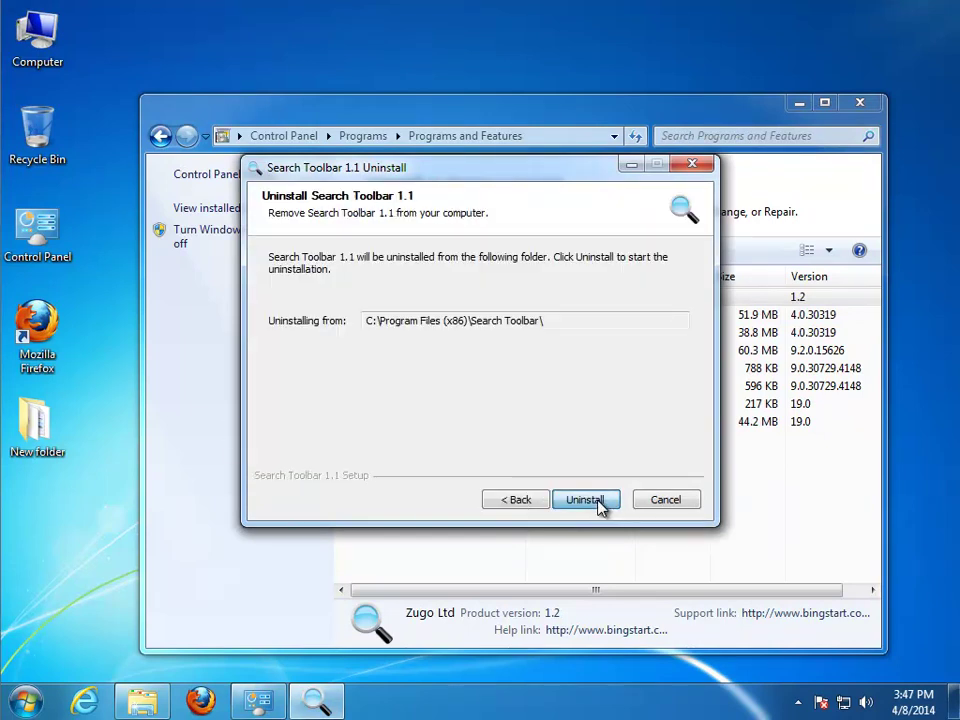
pyautogui.click(585, 500)
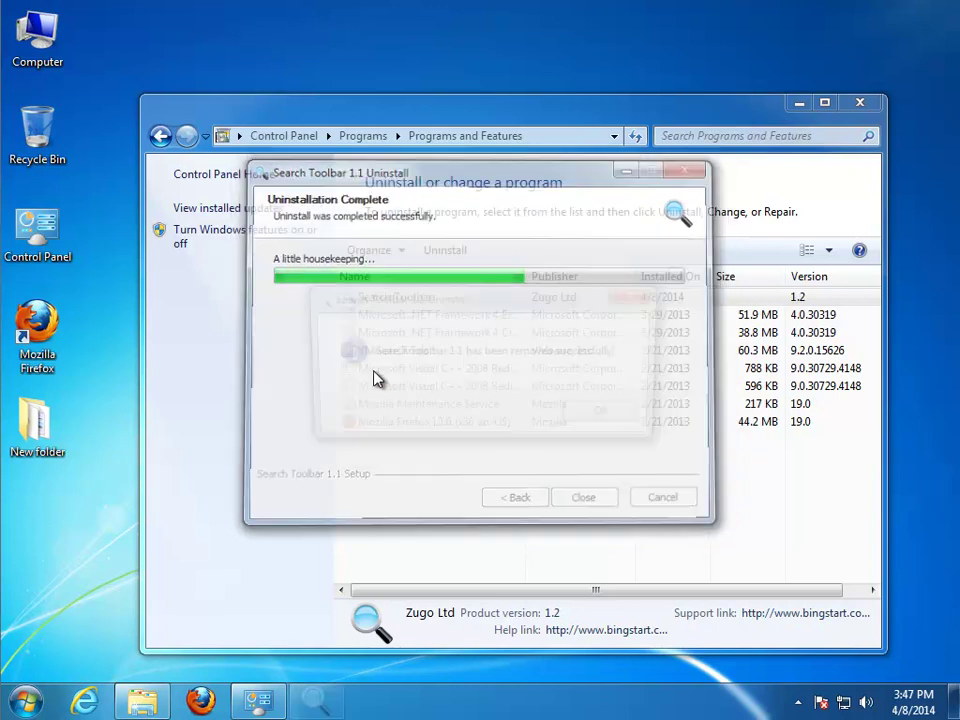
pyautogui.click(607, 414)
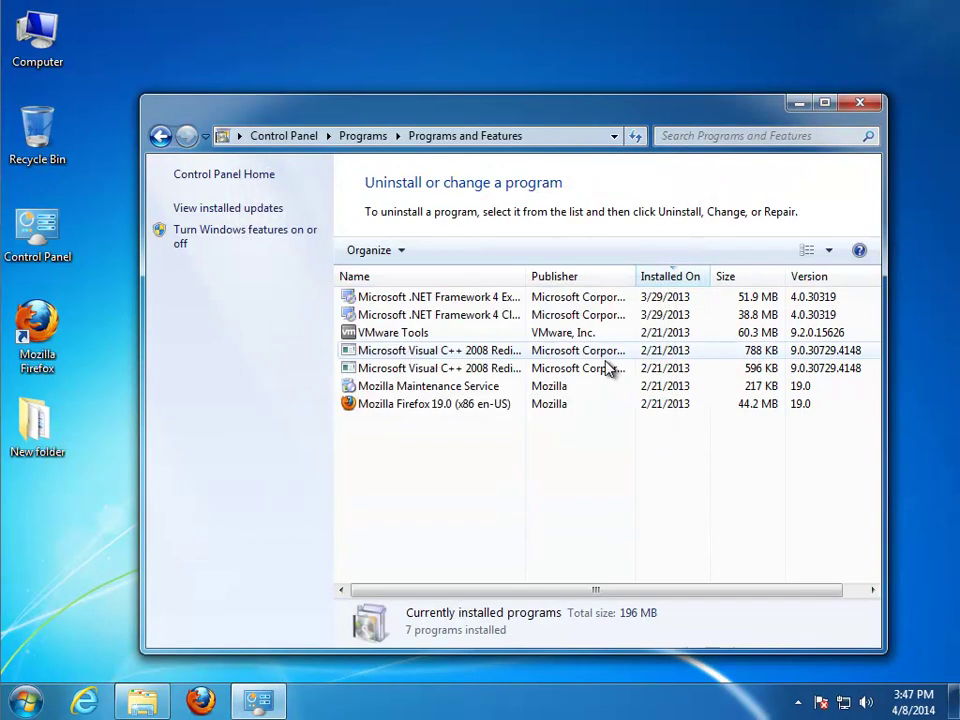
pyautogui.click(857, 103)
pyautogui.click(26, 700)
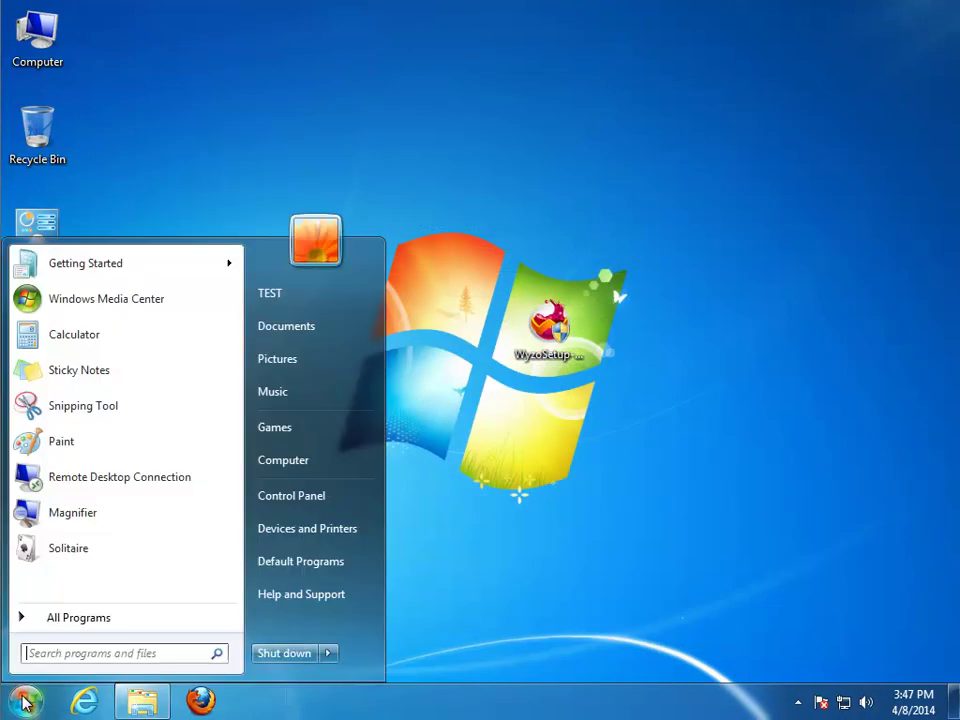
pyautogui.click(328, 654)
pyautogui.click(465, 454)
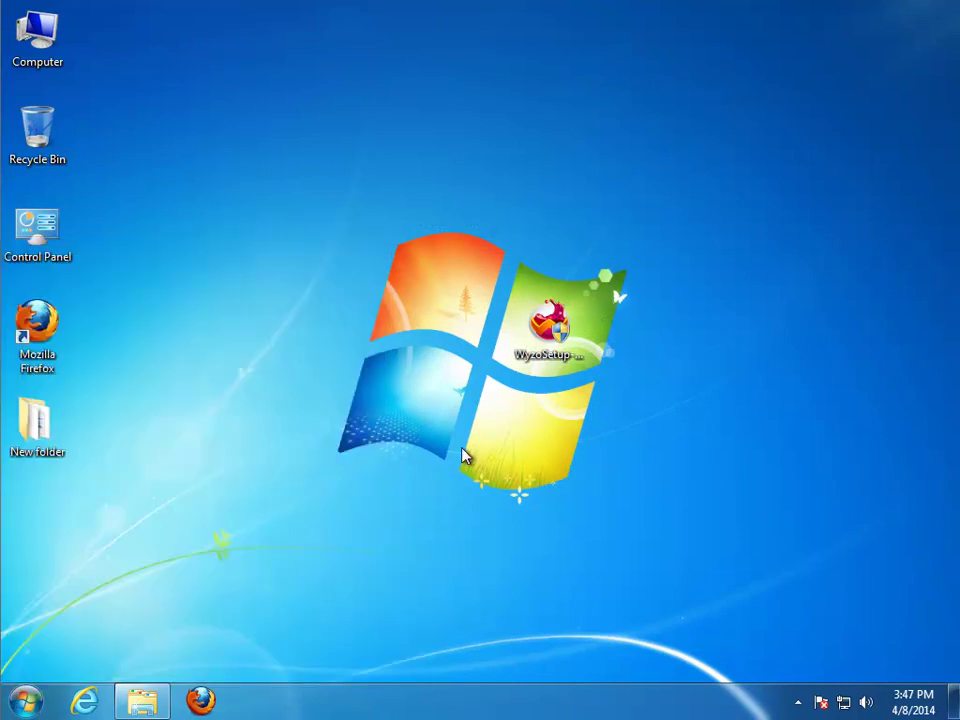
pyautogui.rightClick(463, 452)
pyautogui.click(498, 500)
# Open Firefox without making it the default browser, and switch its search engine to Google
pyautogui.click(200, 701)
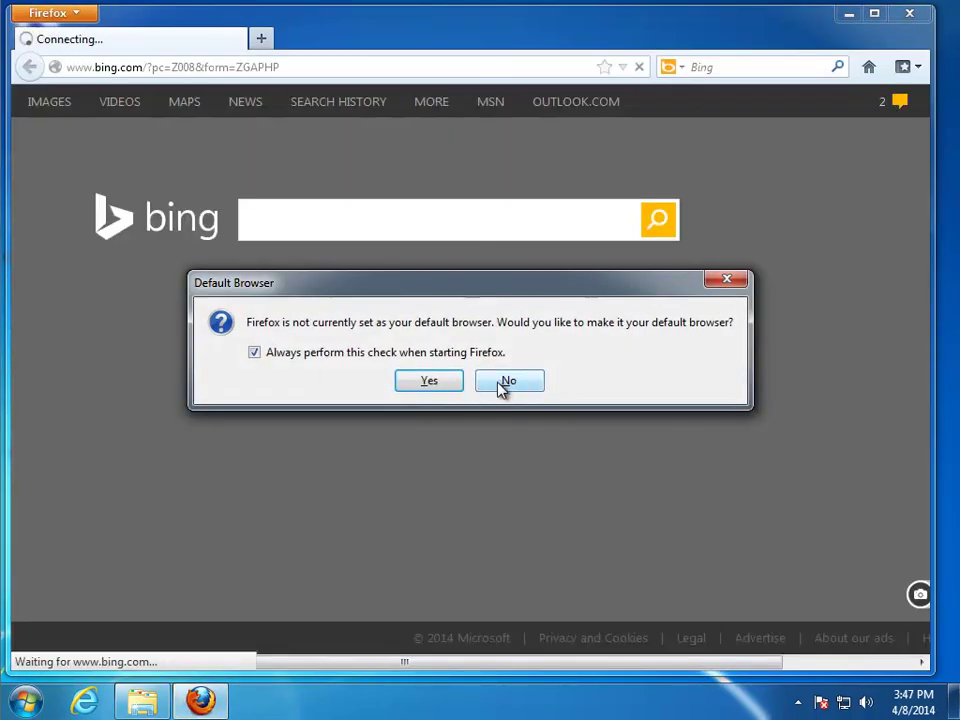
pyautogui.click(505, 386)
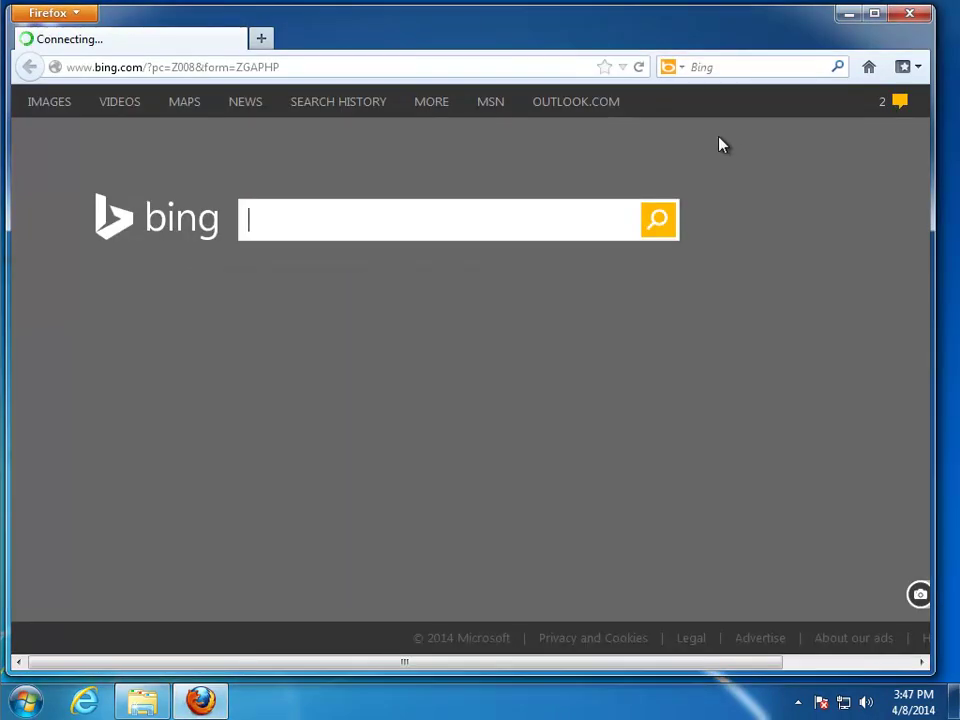
pyautogui.click(684, 70)
pyautogui.click(718, 100)
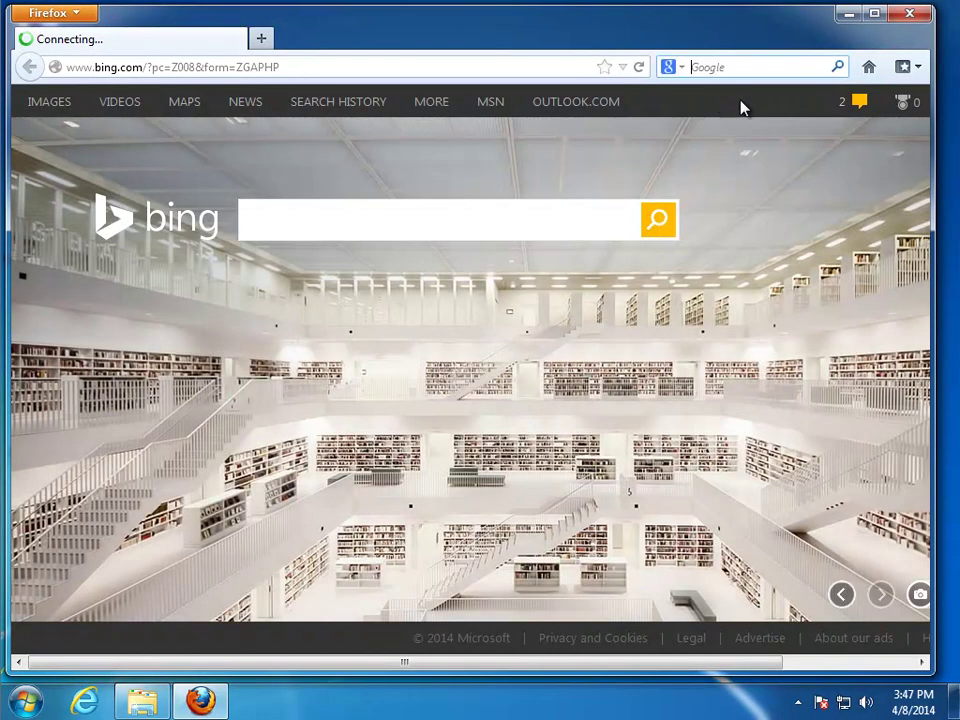
# Restore the Firefox home page to its default in the general options
pyautogui.click(70, 13)
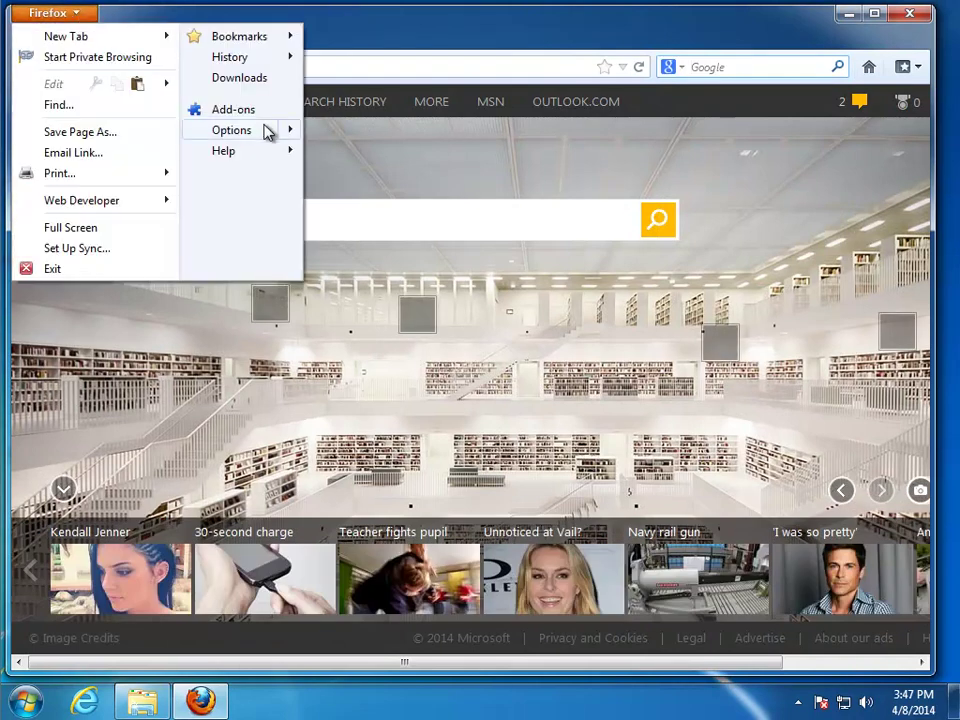
pyautogui.click(236, 132)
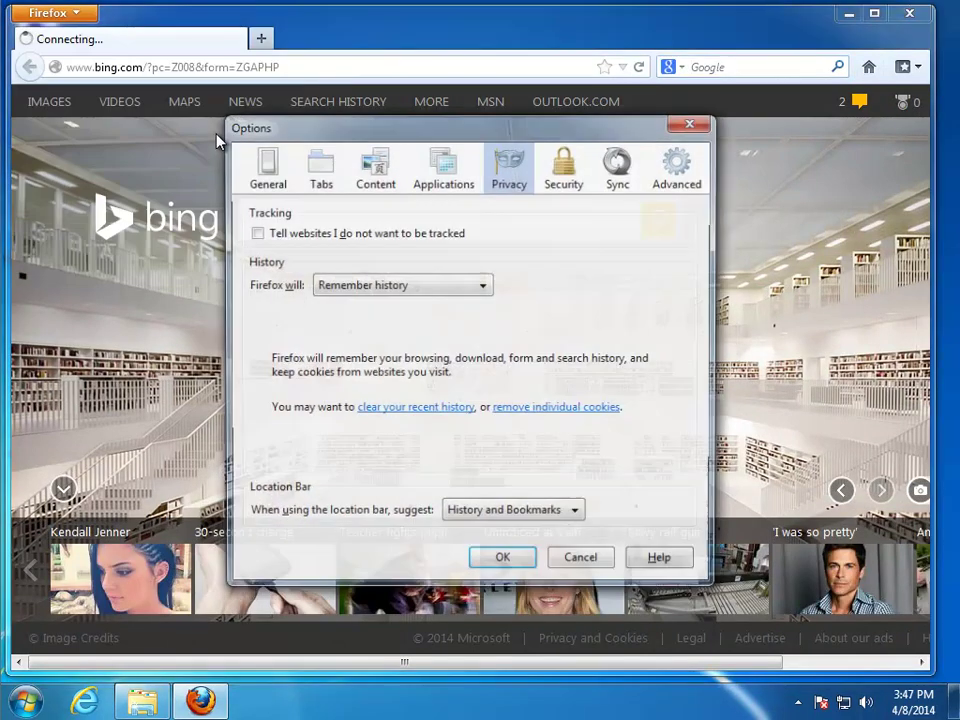
pyautogui.click(263, 168)
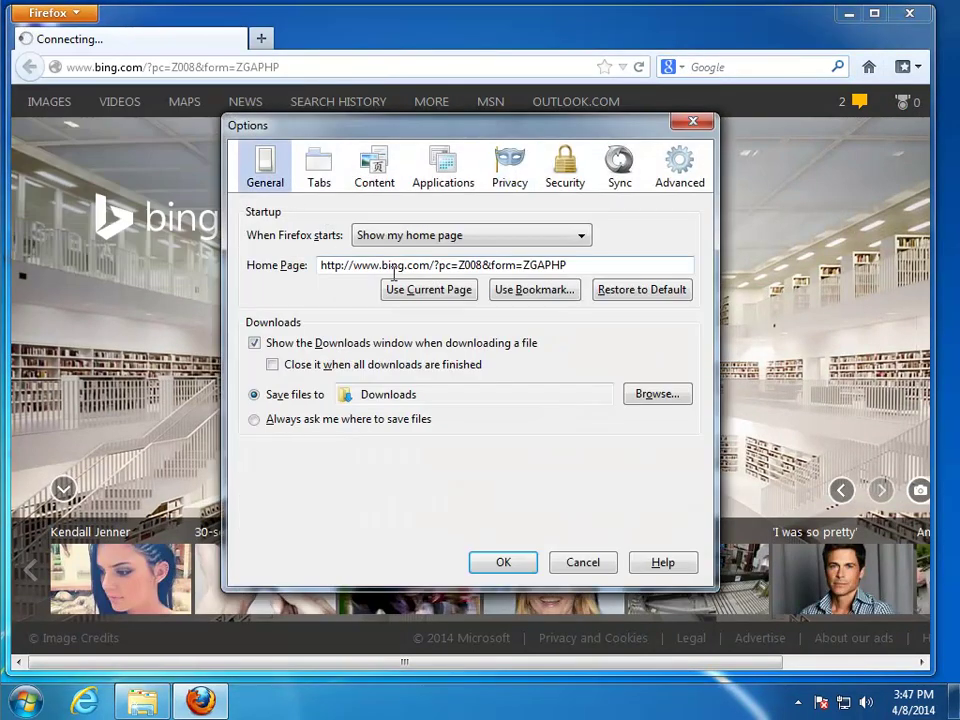
pyautogui.click(585, 262)
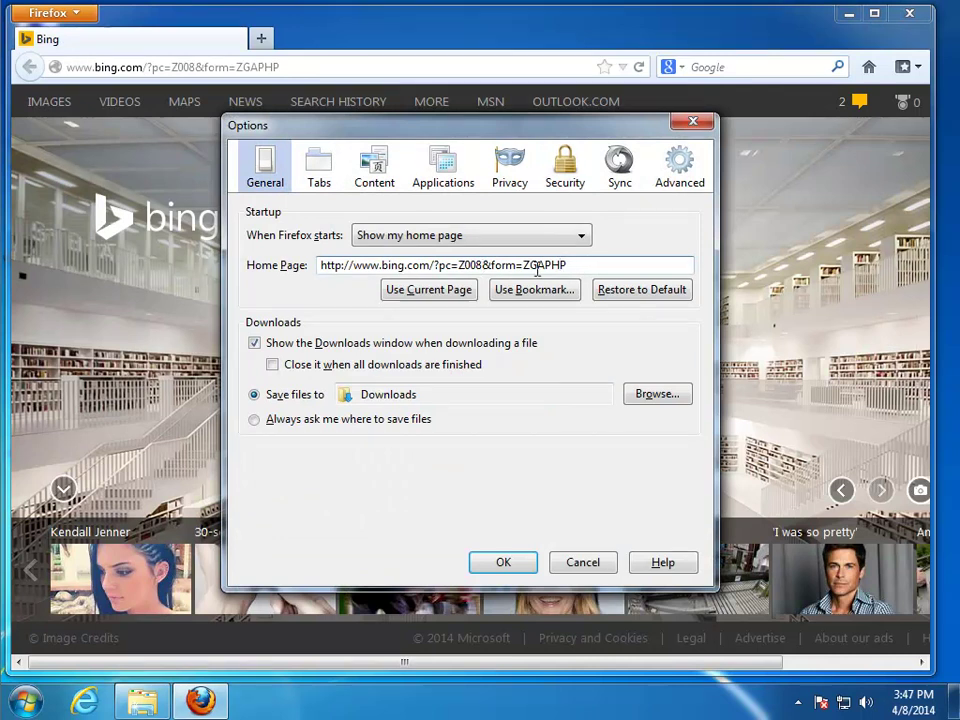
pyautogui.click(659, 292)
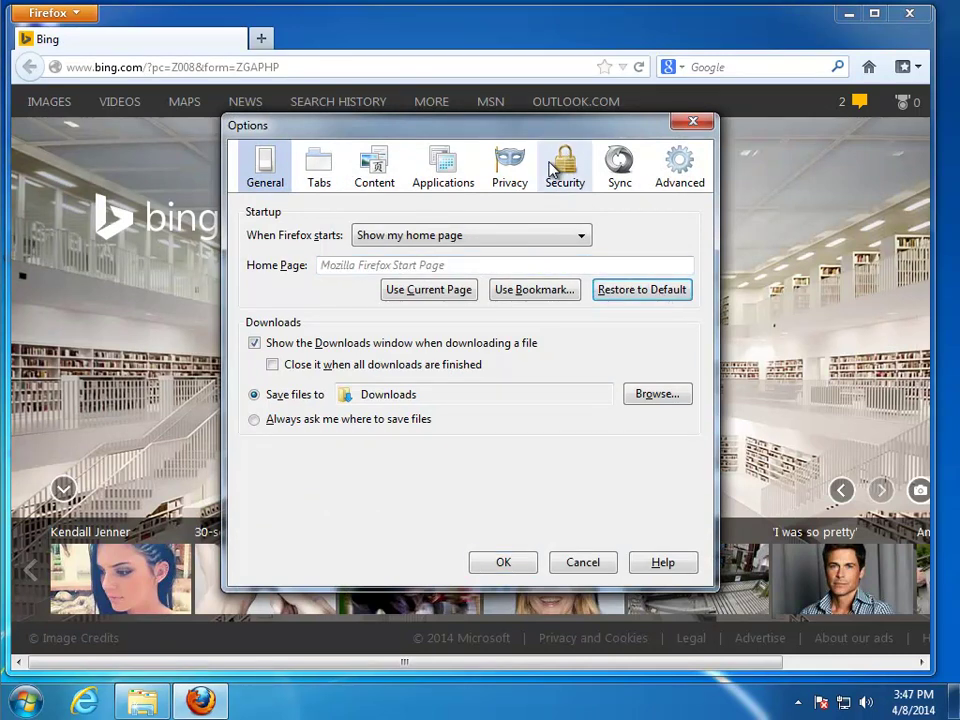
# Clear all Firefox history with the time range Everything and save the browser options
pyautogui.click(510, 170)
pyautogui.click(407, 409)
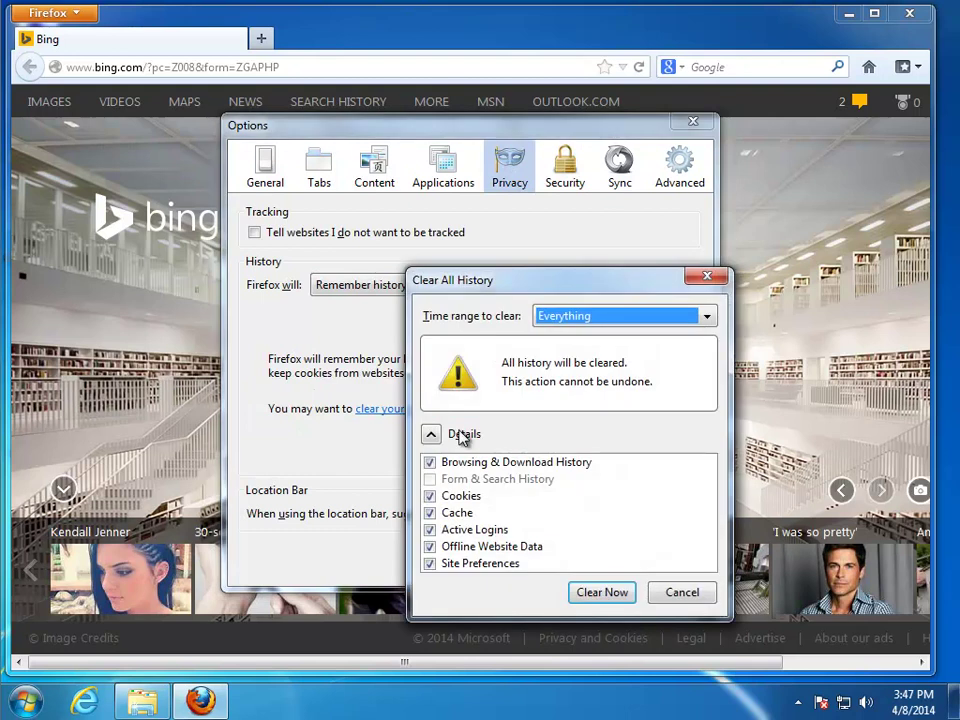
pyautogui.click(596, 594)
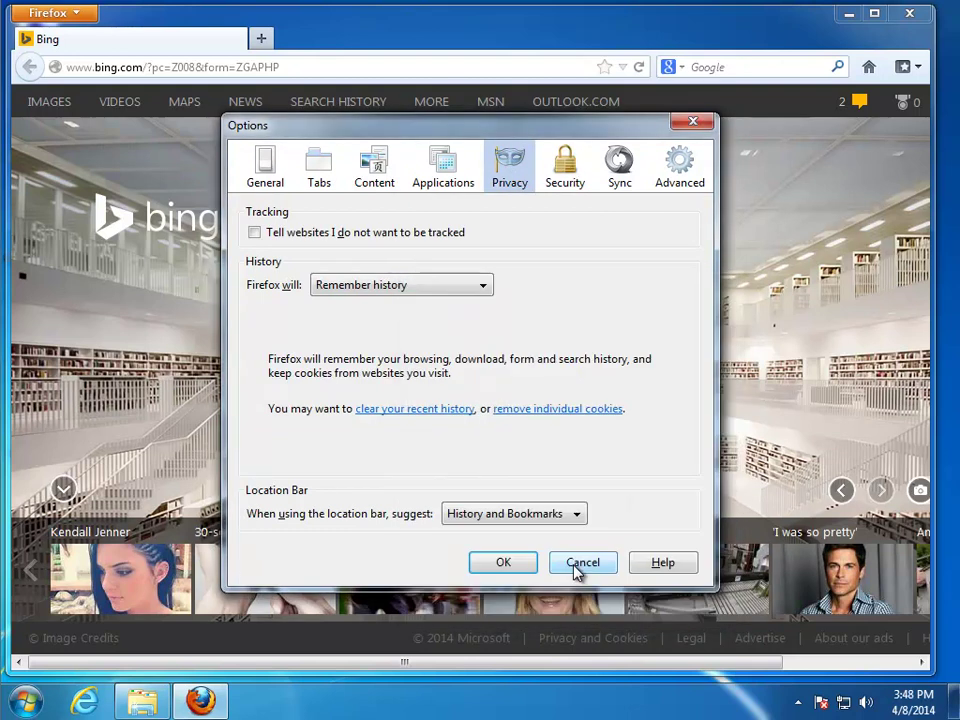
pyautogui.click(510, 565)
# Restart Firefox, decline making it the default browser, check its start page and search engine list, and close it
pyautogui.hotkey('alt', 'F4')
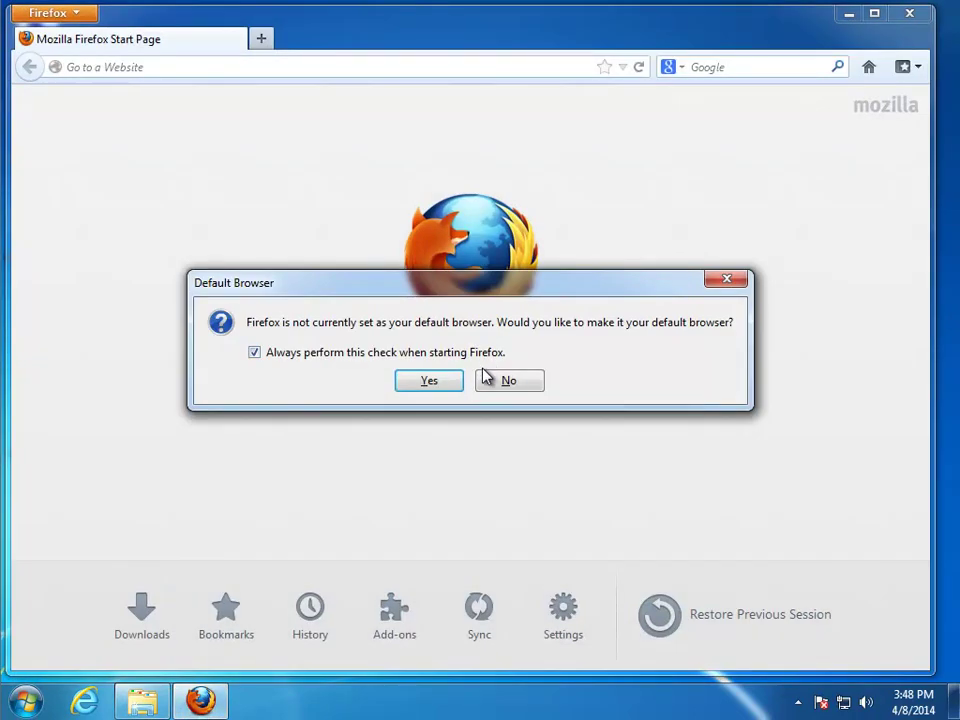
pyautogui.click(511, 378)
pyautogui.click(672, 73)
pyautogui.click(680, 340)
pyautogui.click(909, 13)
# Open Internet Explorer, postpone its initial setup, and set the home page to about:blank
pyautogui.click(84, 700)
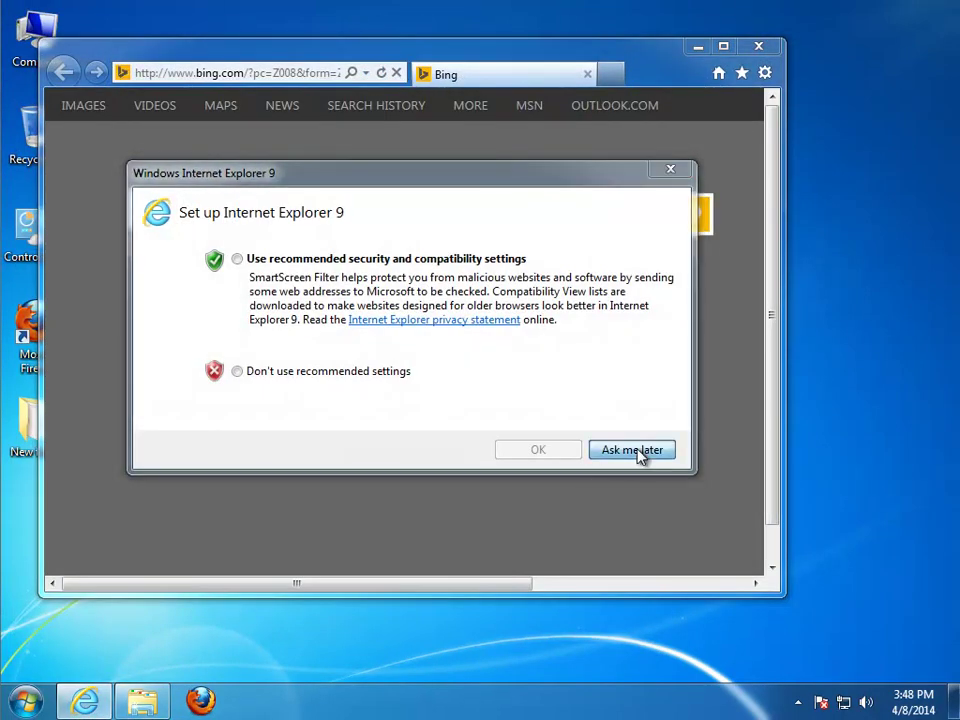
pyautogui.click(631, 450)
pyautogui.click(764, 73)
pyautogui.click(643, 280)
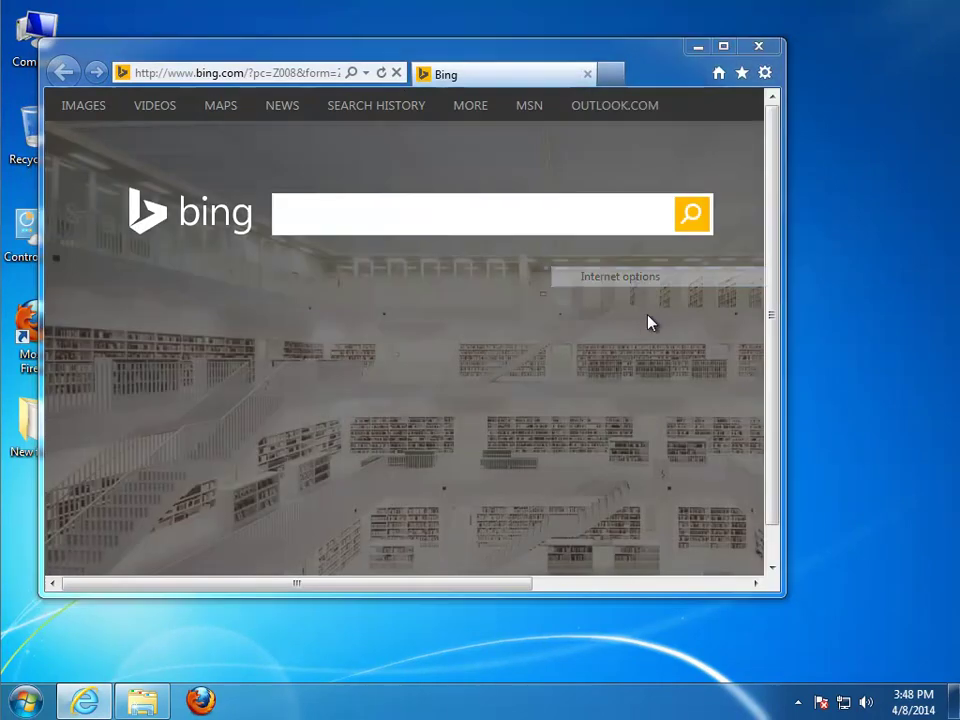
pyautogui.click(372, 220)
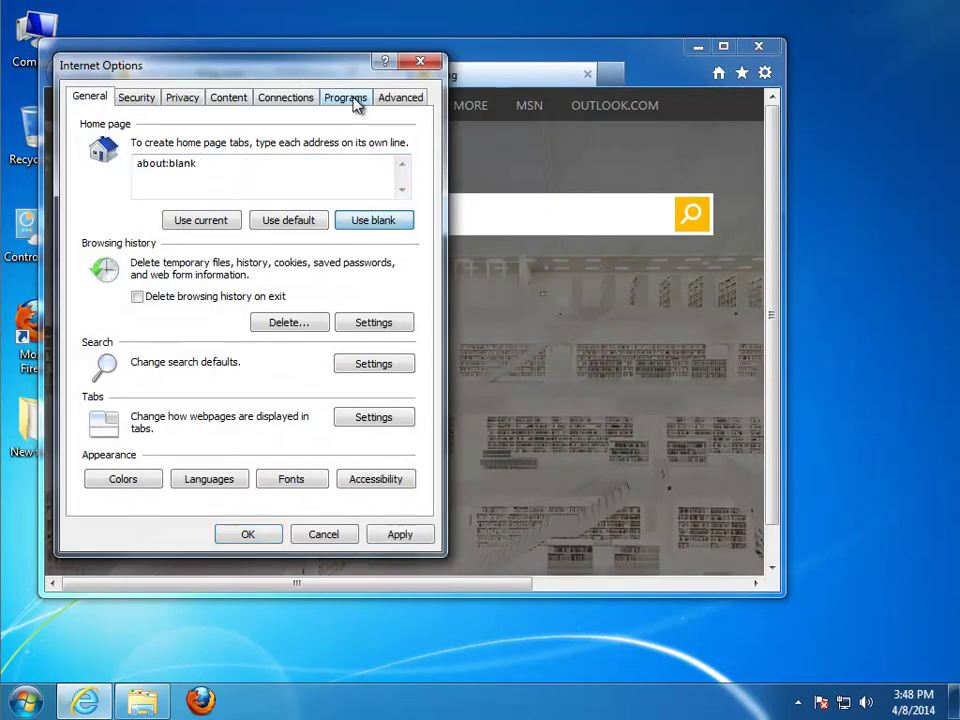
# Remove the non-default Bing search provider from the Internet Explorer add-ons and save the Internet options
pyautogui.click(350, 97)
pyautogui.click(378, 232)
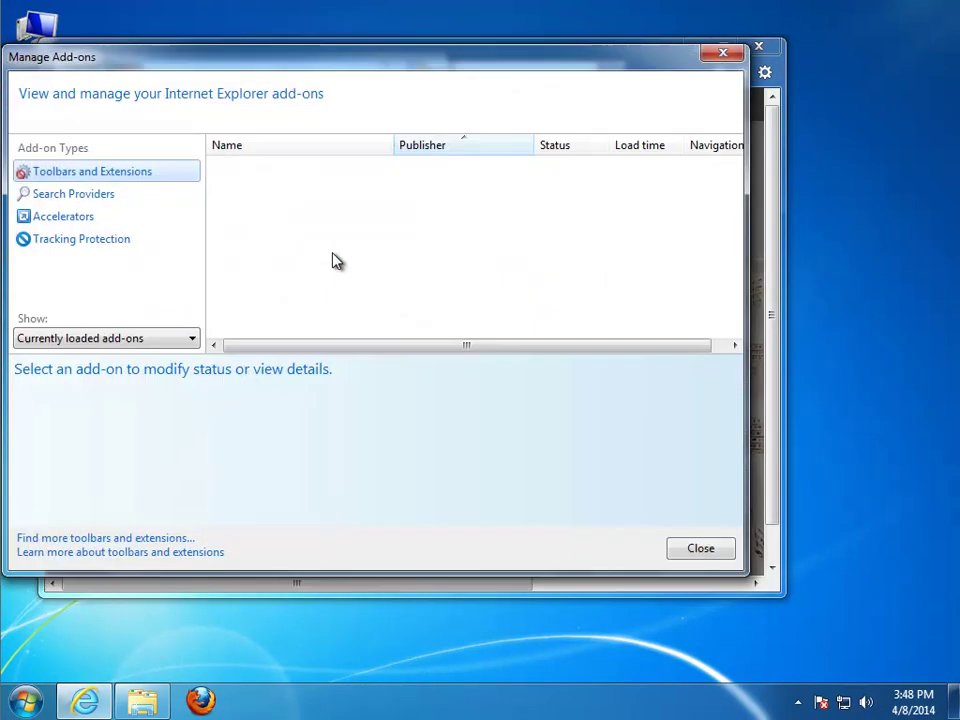
pyautogui.click(81, 197)
pyautogui.click(240, 168)
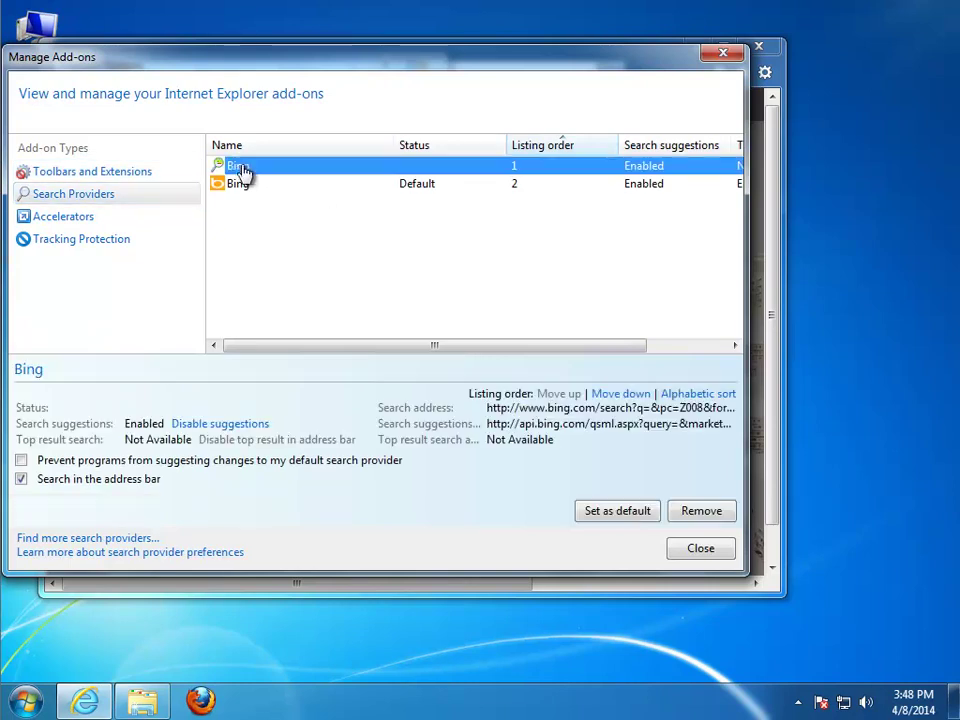
pyautogui.click(237, 184)
pyautogui.click(238, 168)
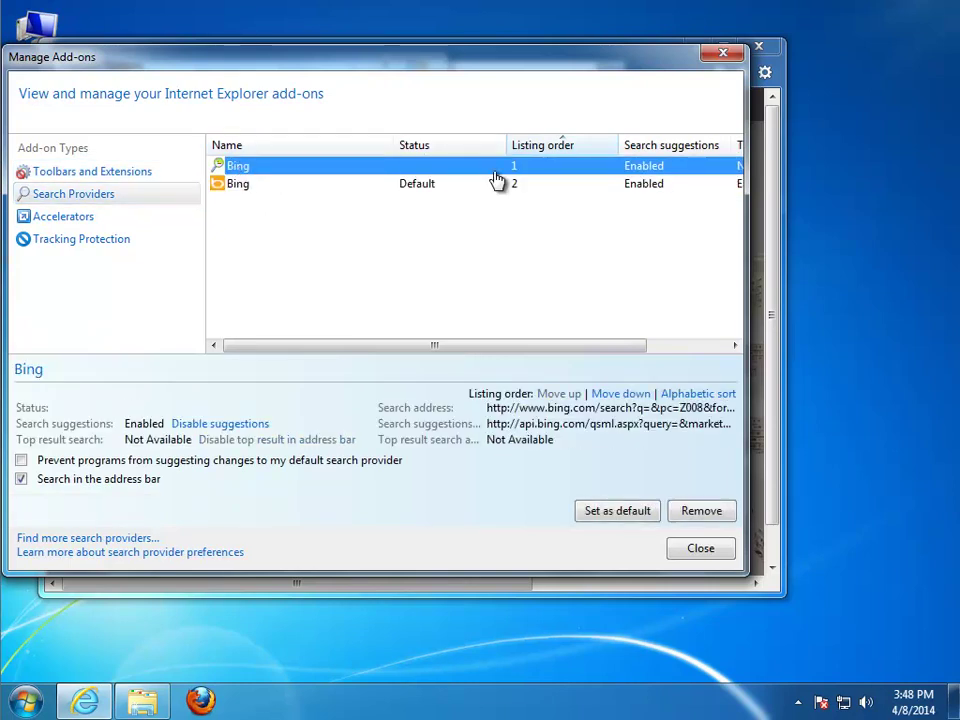
pyautogui.click(690, 516)
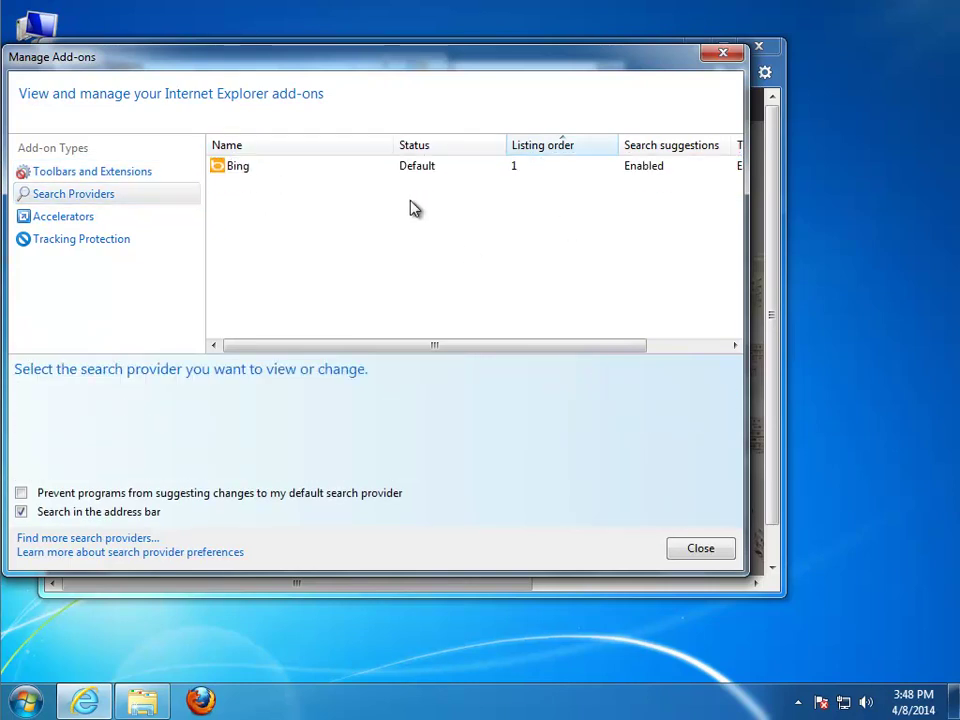
pyautogui.click(224, 168)
pyautogui.click(688, 549)
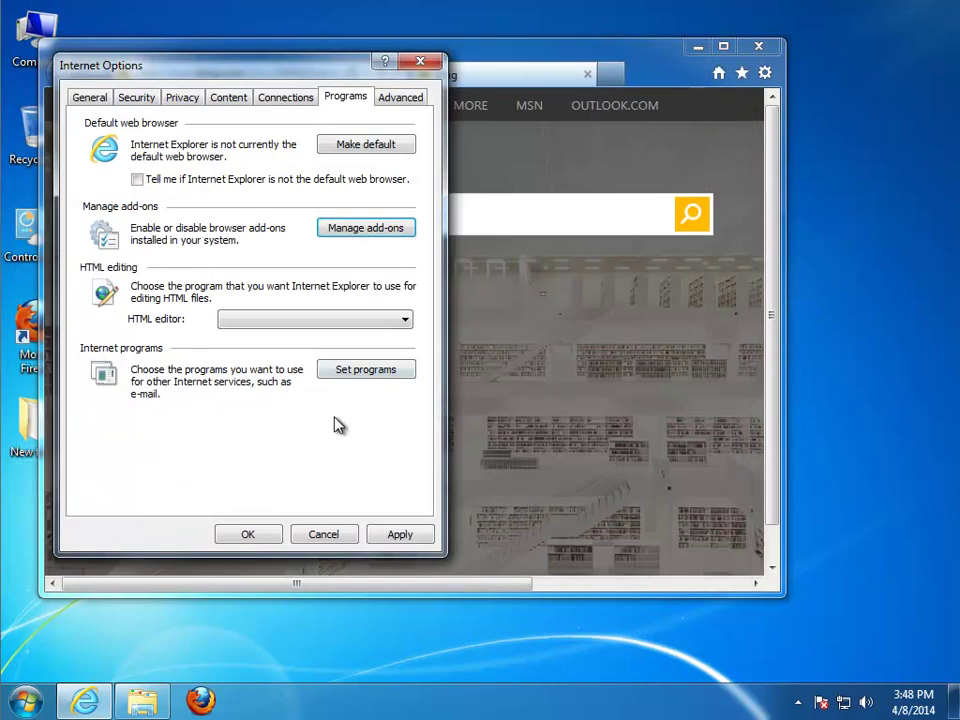
pyautogui.click(250, 533)
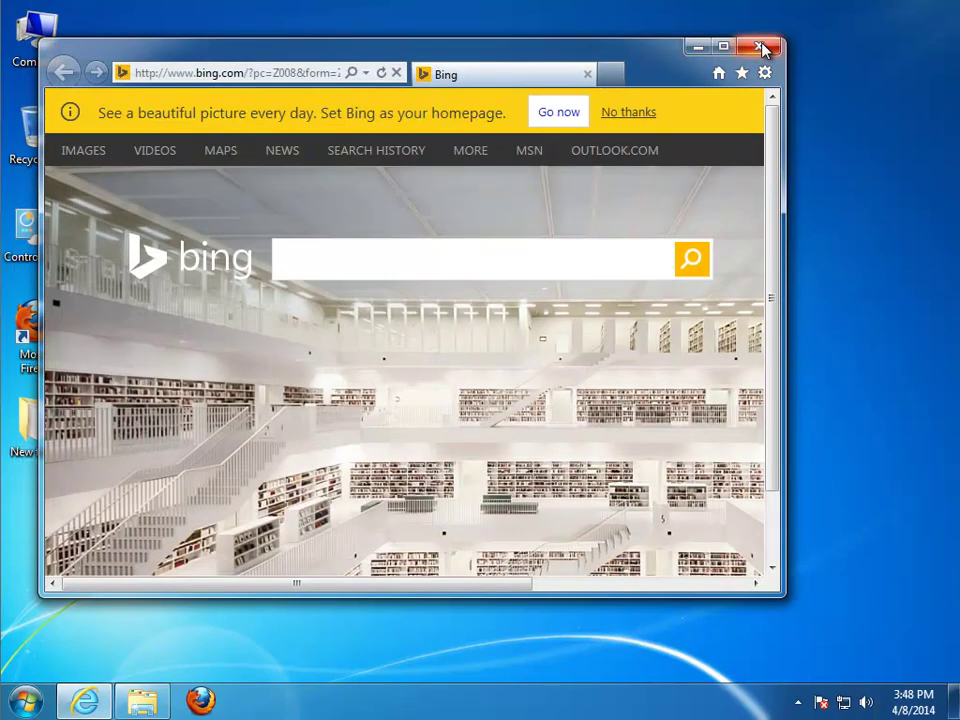
# Delete Internet Explorer's browsing history, including form data, passwords, and ActiveX Filtering and Tracking Protection data, and leave the Internet options
pyautogui.click(765, 73)
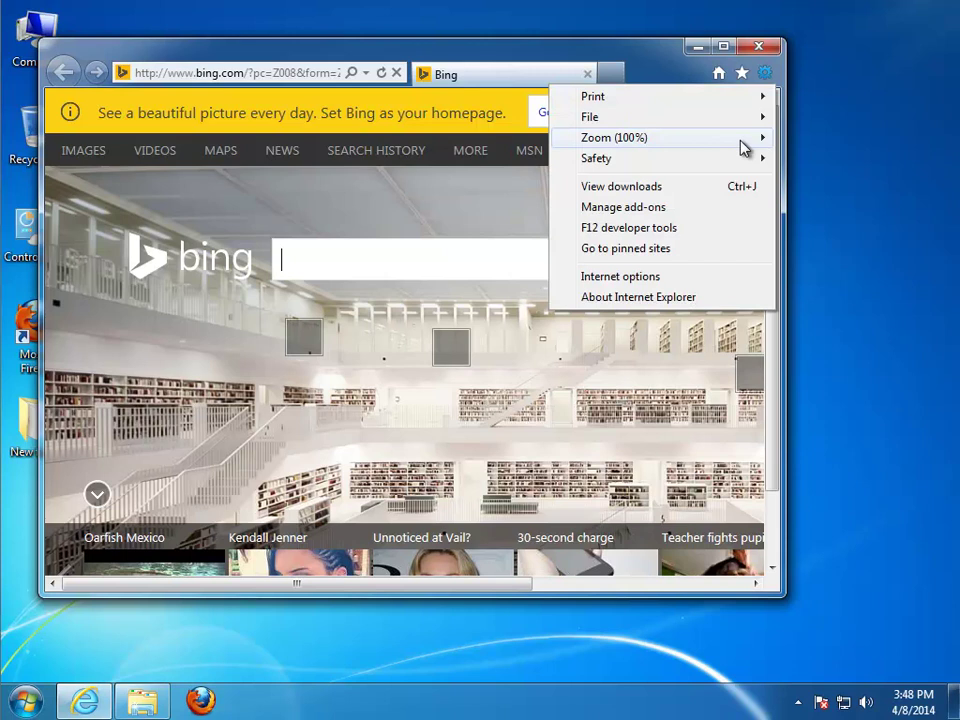
pyautogui.click(647, 285)
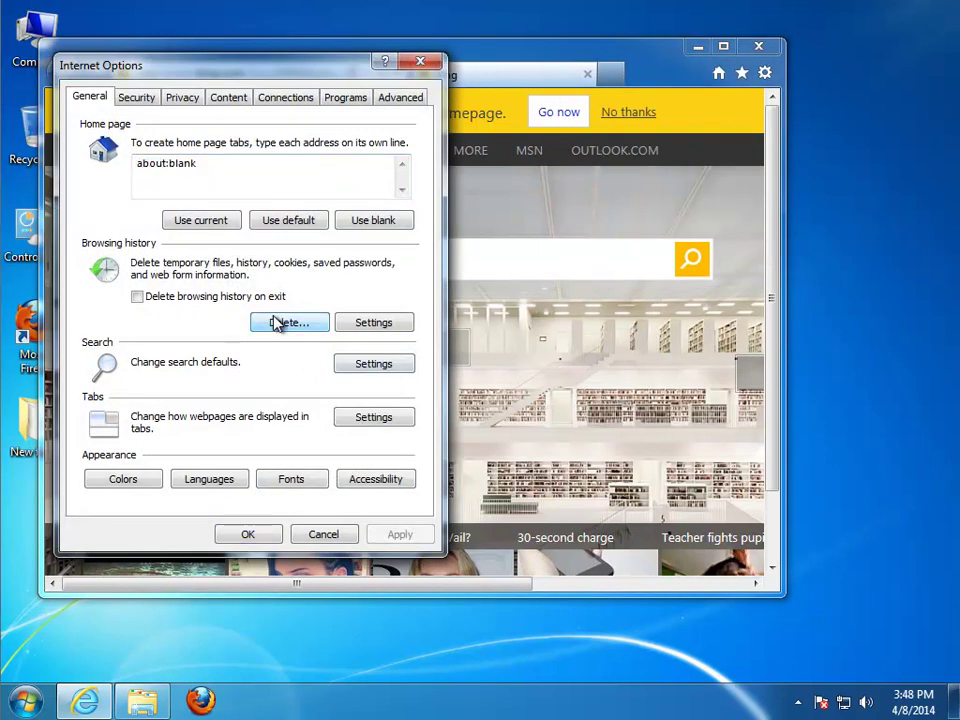
pyautogui.click(290, 323)
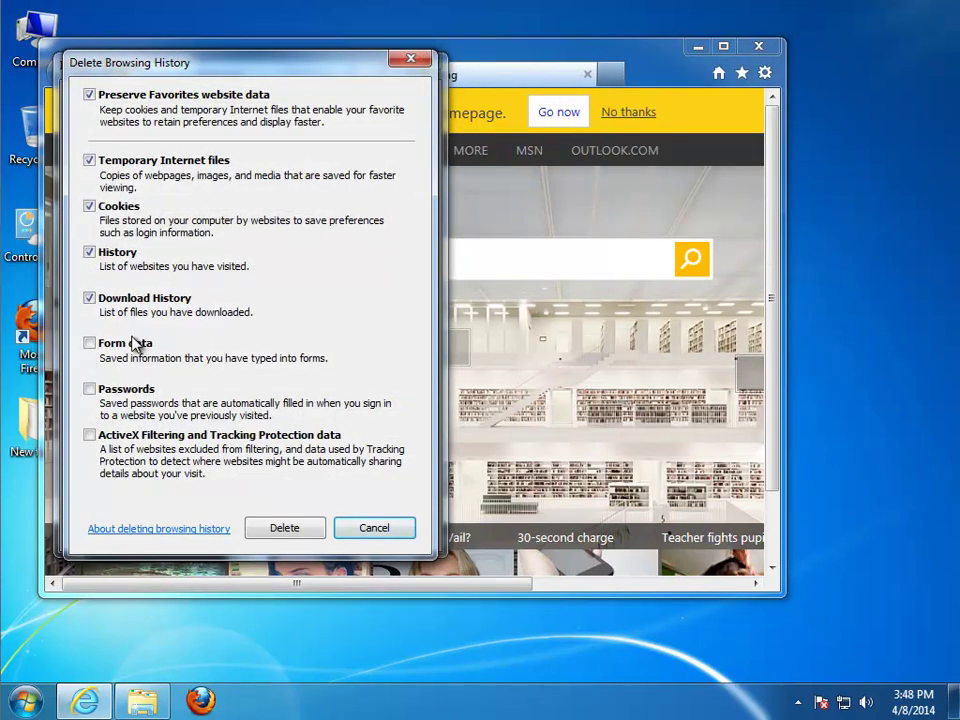
pyautogui.click(281, 527)
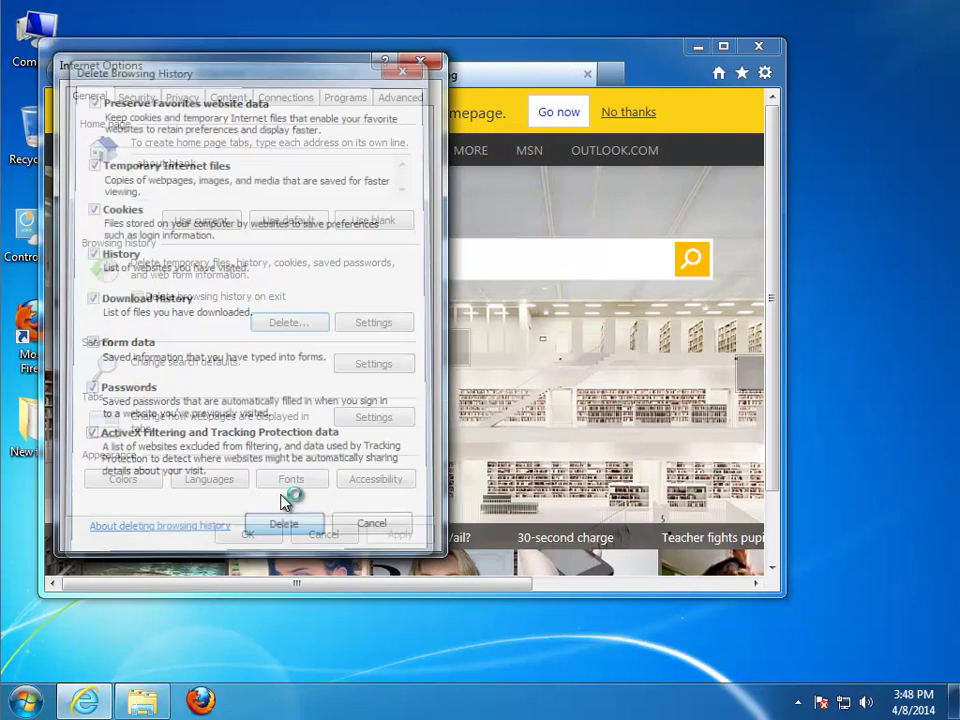
pyautogui.click(302, 540)
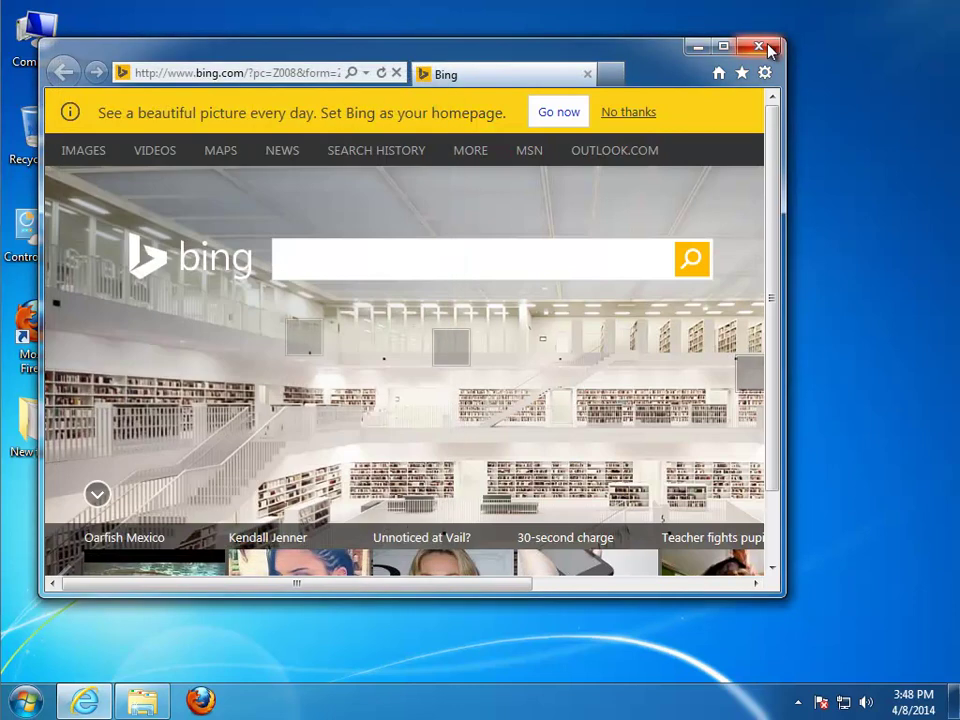
# Close Internet Explorer, leave the shutdown options unused, and refresh the desktop
pyautogui.click(758, 46)
pyautogui.click(25, 700)
pyautogui.click(327, 653)
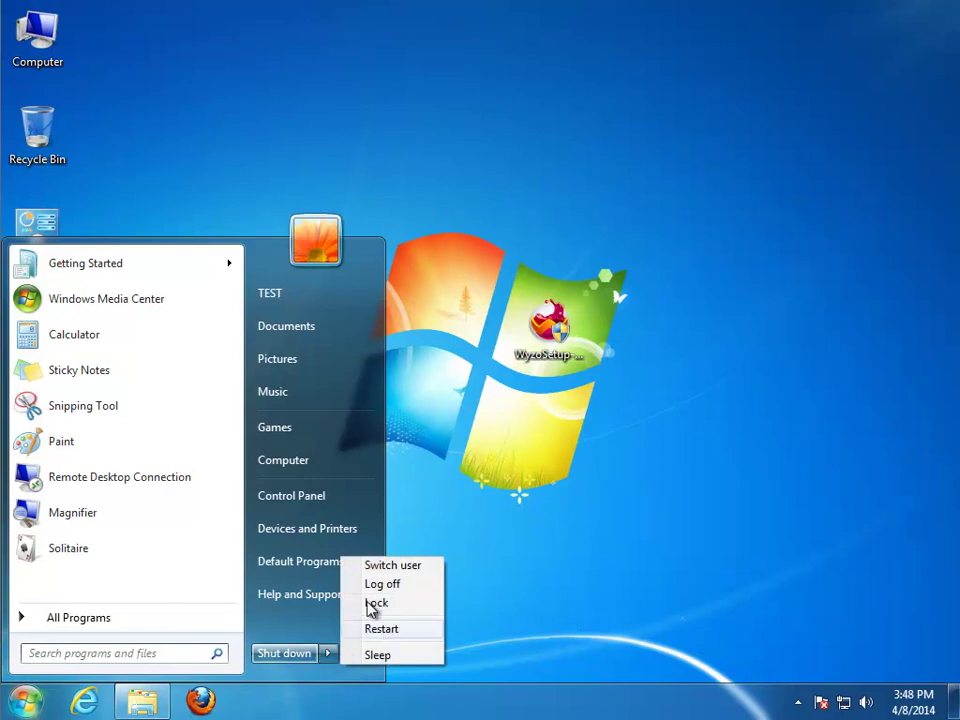
pyautogui.rightClick(465, 386)
pyautogui.click(491, 434)
# Open Computer, search all its drives for Wyzo, and minimize the search window
pyautogui.doubleClick(37, 35)
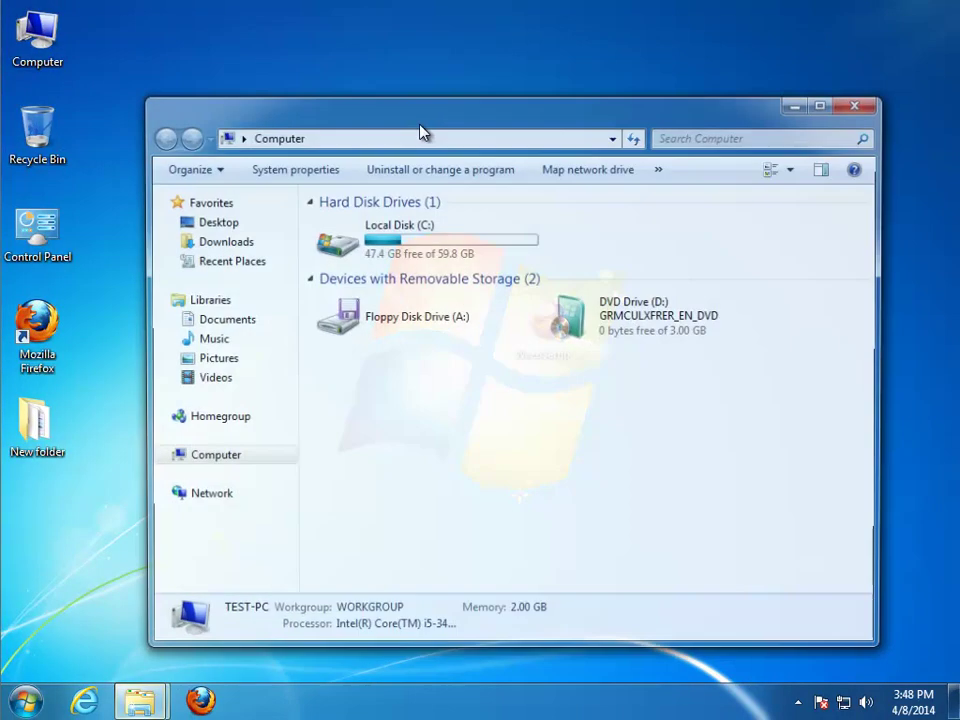
pyautogui.rightClick(742, 137)
pyautogui.click(775, 181)
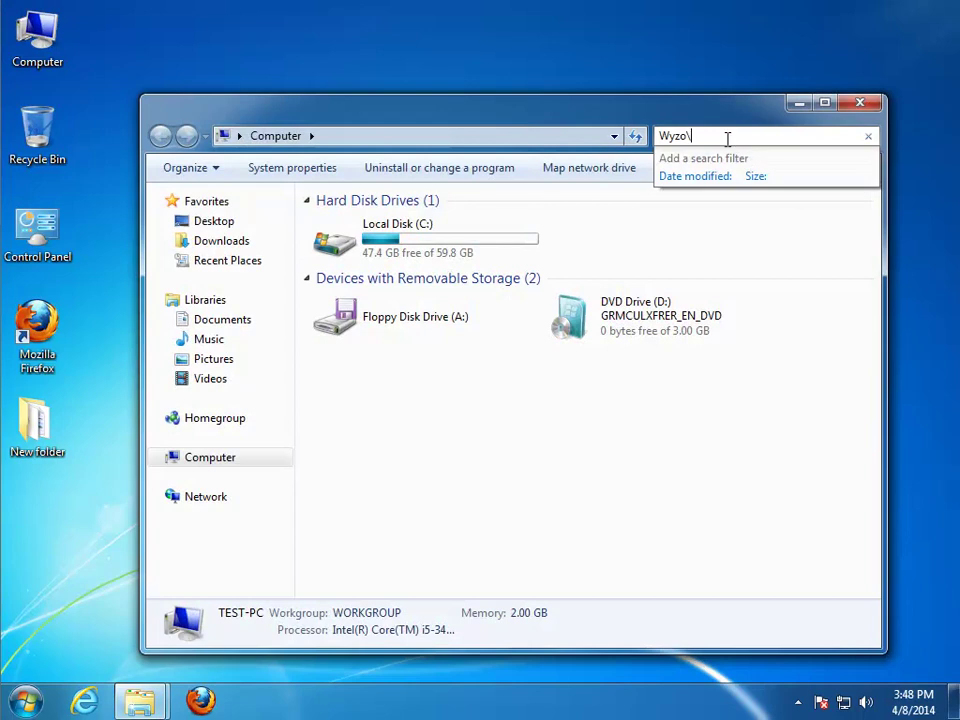
pyautogui.click(797, 104)
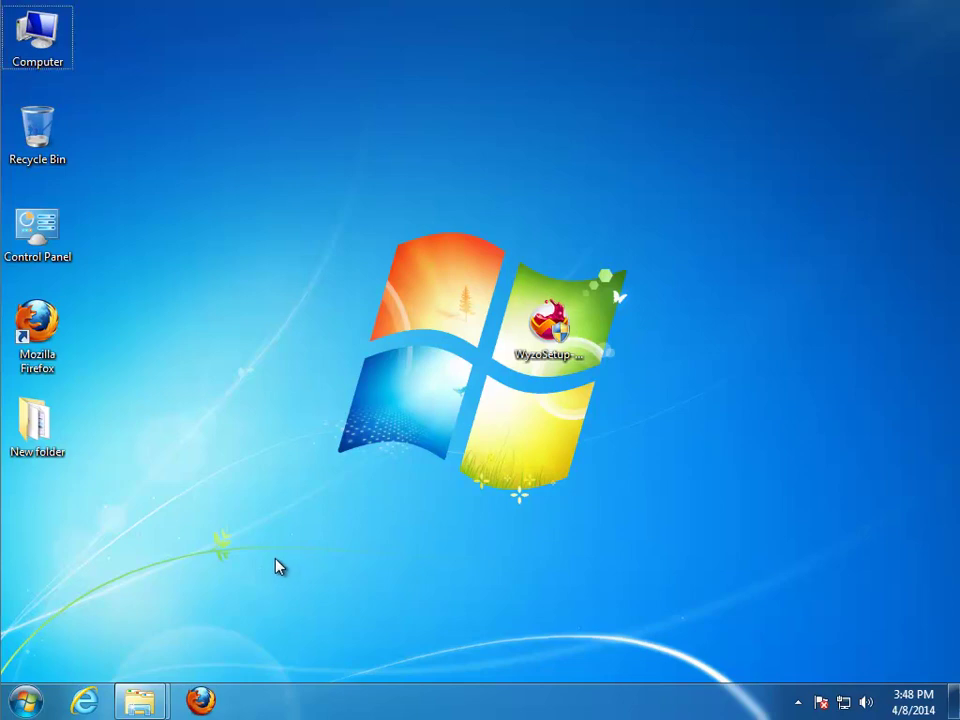
# Open the Registry Editor and return to the beginning of its key tree
pyautogui.press('super+r')
pyautogui.click(178, 647)
pyautogui.click(286, 619)
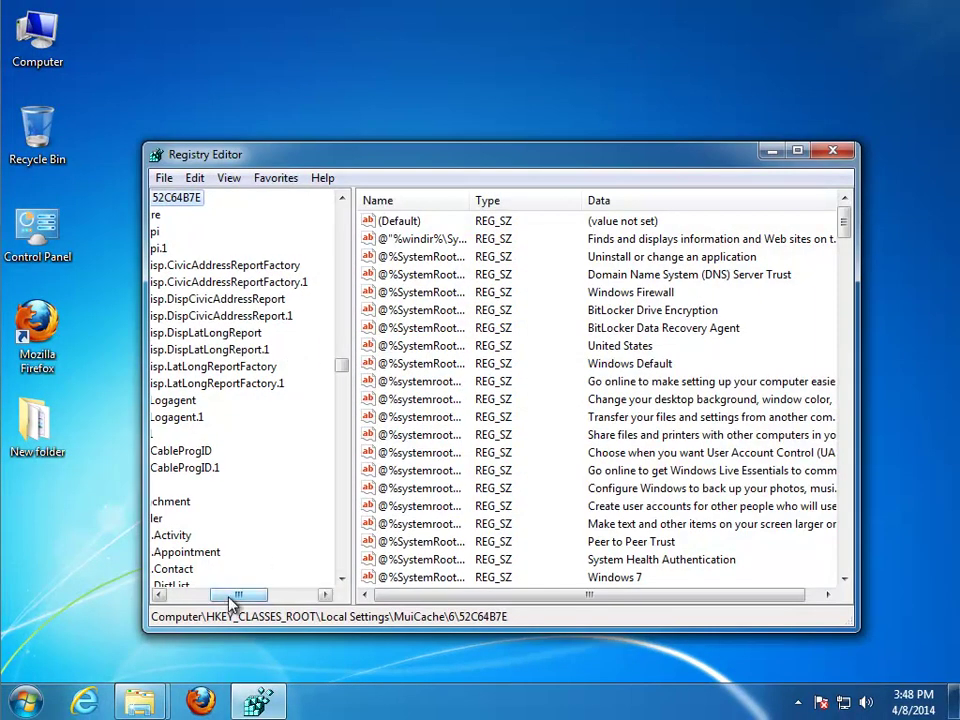
pyautogui.moveTo(231, 596); pyautogui.dragTo(192, 596)
pyautogui.moveTo(341, 365); pyautogui.dragTo(340, 195)
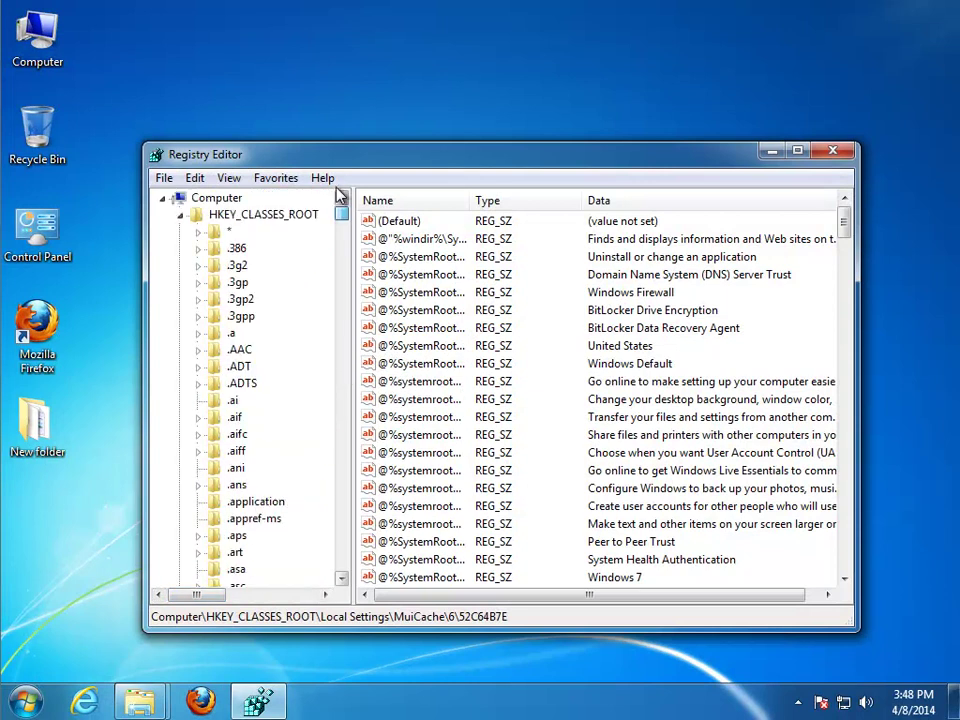
# Search the registry from the Computer root for Wyzo and delete the matching value in the Shell\MuiCache key
pyautogui.click(217, 198)
pyautogui.hotkey('ctrl', 'f')
pyautogui.write('Wyzo\\')
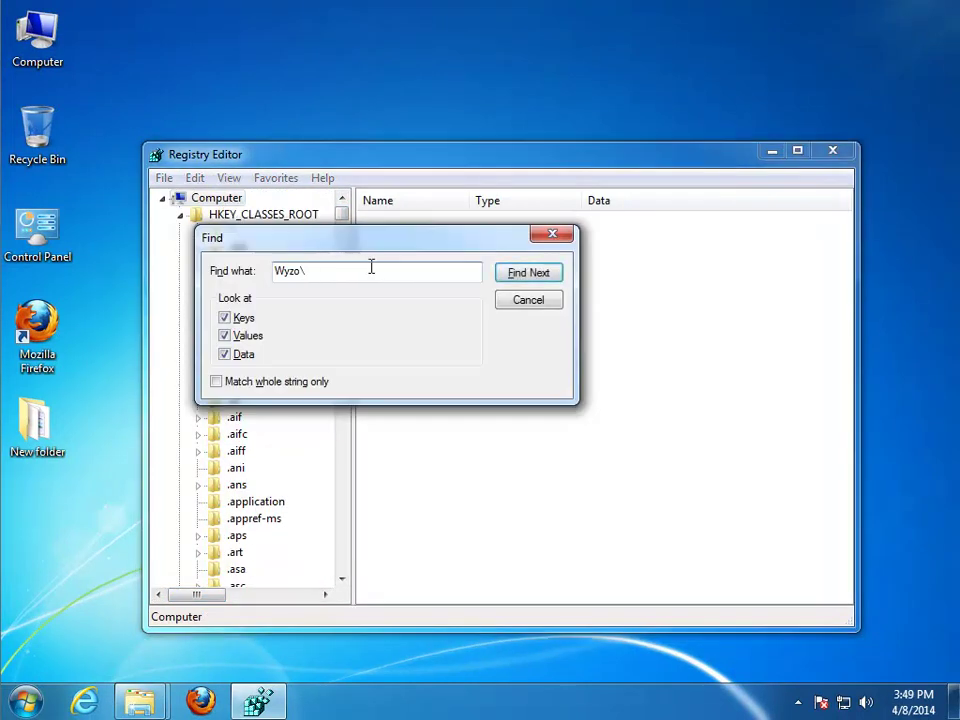
pyautogui.press('Return')
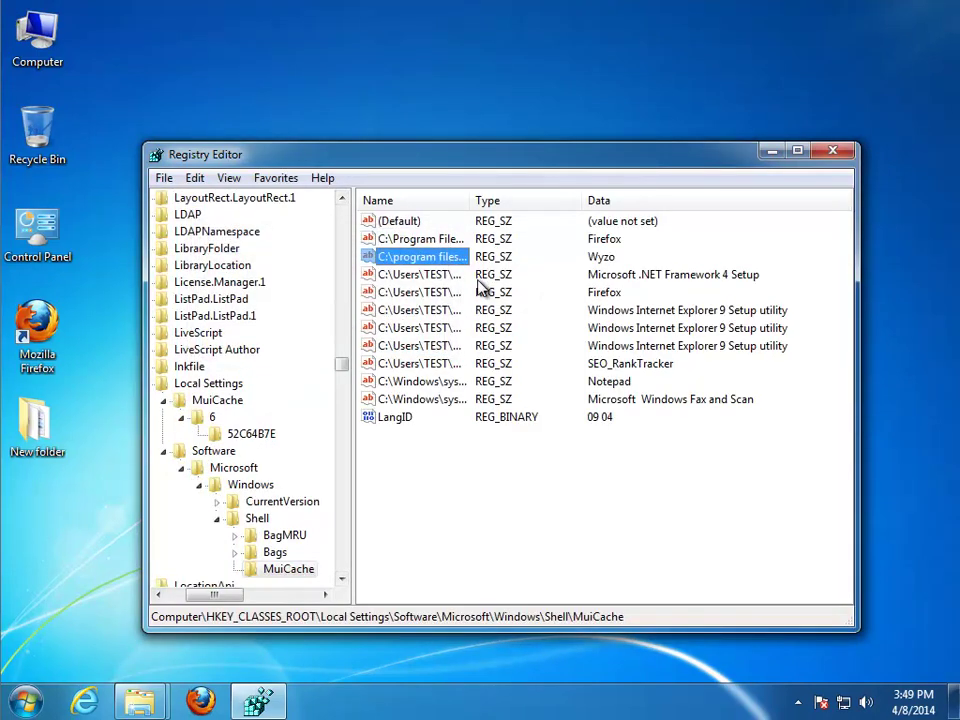
pyautogui.press('Delete')
pyautogui.press('Return')
# Find the next Wyzo match in the registry and delete the WyzoHTML key
pyautogui.press('F3')
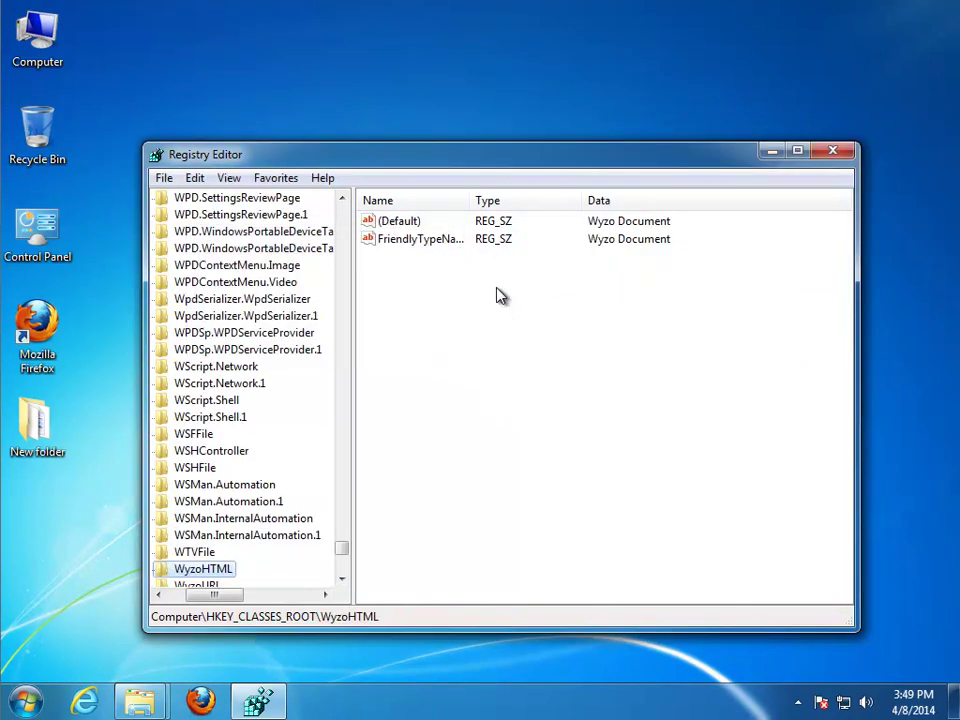
pyautogui.press('Delete')
pyautogui.press('Return')
# Delete the FriendlyTypeName value from the WyzoURL registry key
pyautogui.press('Tab')
pyautogui.press('Down')
pyautogui.press('Down')
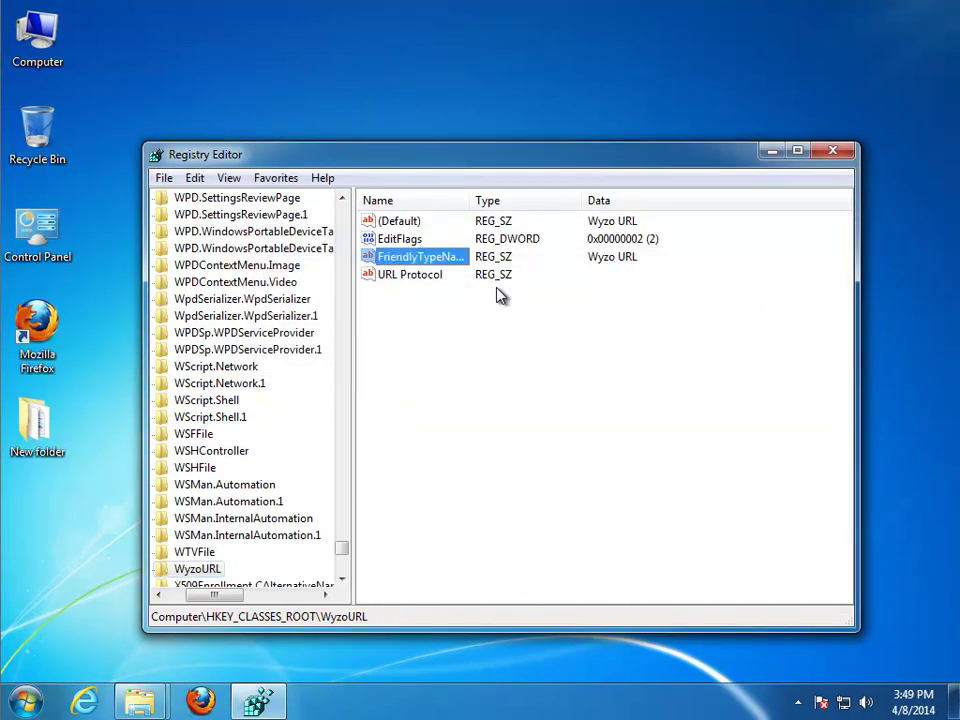
pyautogui.press('Delete')
pyautogui.press('Return')
# Expand the WyzoURL key, examine its values under shell\open\command and ddeexec\Application, and close the Registry Editor
pyautogui.press('Tab')
pyautogui.press('Right')
pyautogui.press('Right')
pyautogui.press('Tab')
pyautogui.press('Tab')
pyautogui.press('Down')
pyautogui.press('Right')
pyautogui.press('Right')
pyautogui.press('Right')
pyautogui.press('Right')
pyautogui.press('Tab')
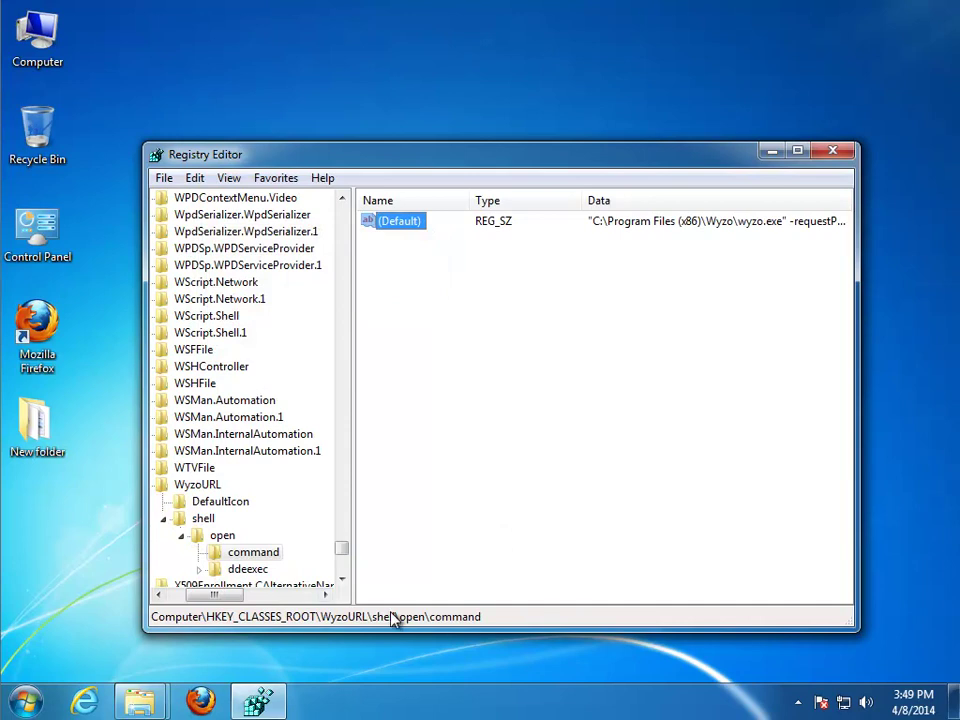
pyautogui.press('Tab')
pyautogui.press('Down')
pyautogui.press('Right')
pyautogui.press('Right')
pyautogui.press('Tab')
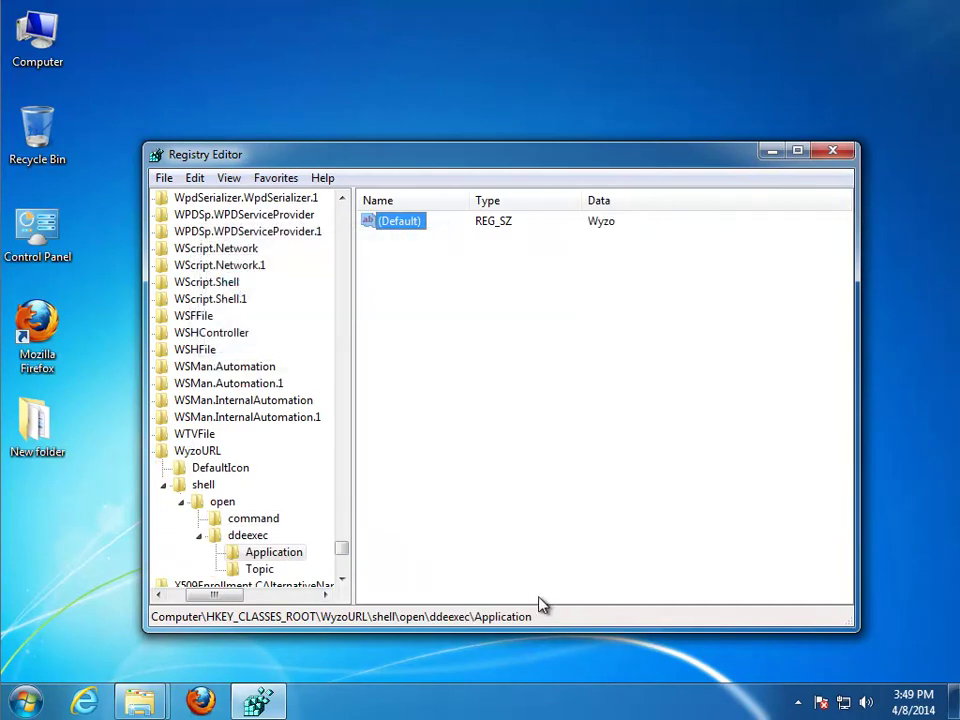
pyautogui.click(833, 151)
# Restore the Wyzo search results and move both the Wyzo folder and WyzoSetup-3.6.4 to the Recycle Bin
pyautogui.moveTo(148, 697)
pyautogui.click(302, 602)
pyautogui.click(432, 293)
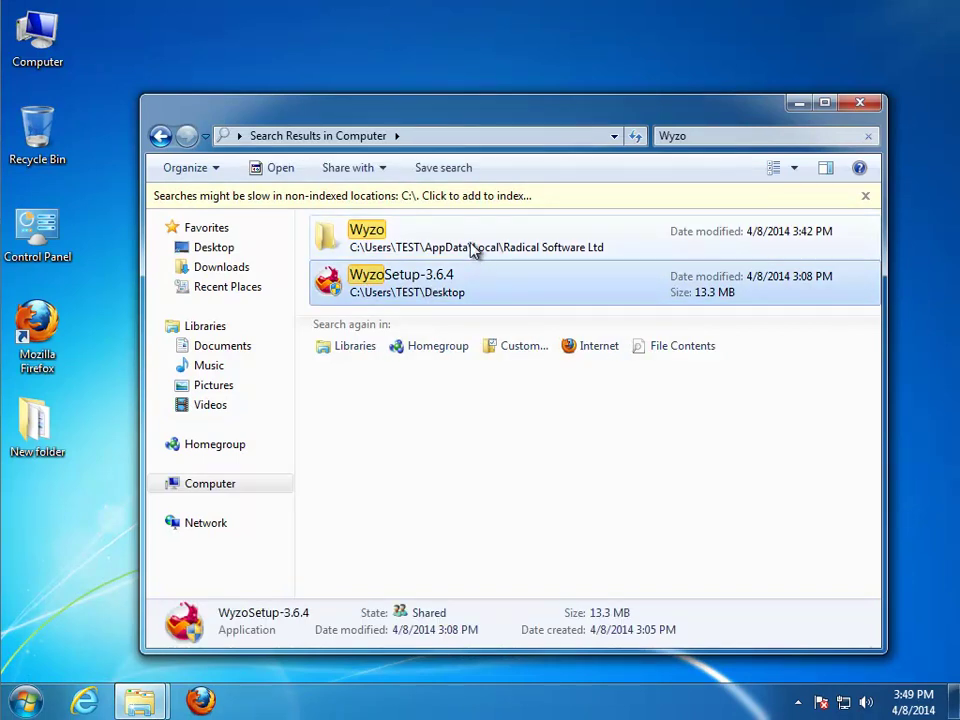
pyautogui.hotkey('ctrl', 'a')
pyautogui.press('Delete')
pyautogui.press('Return')
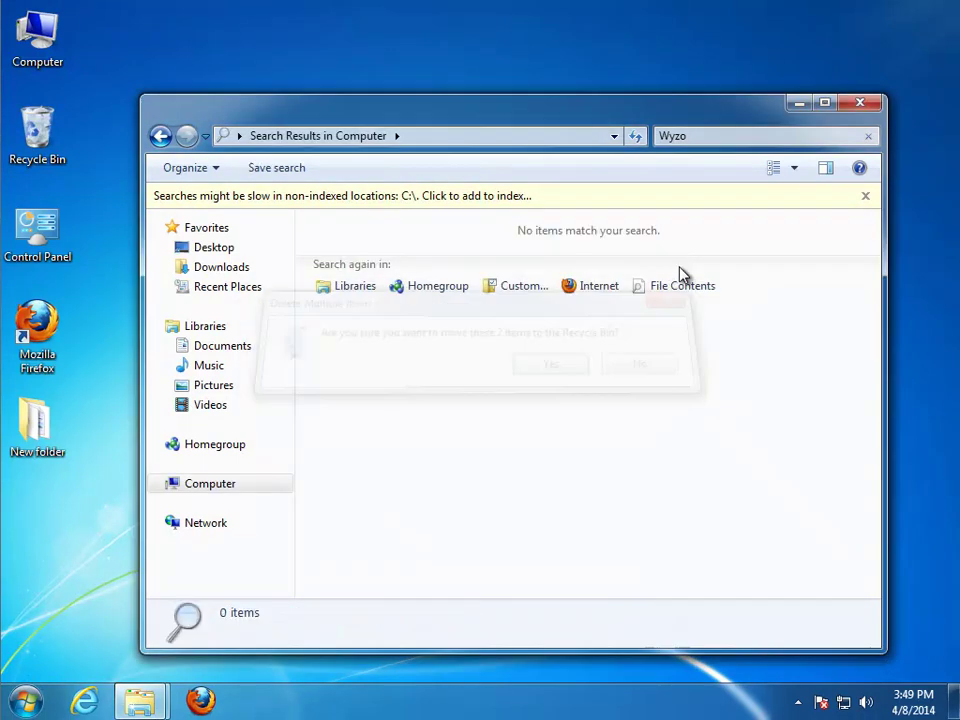
# Close the search results, check the Program Files (x86) folder for Wyzo leftovers, and close that folder
pyautogui.click(860, 103)
pyautogui.click(140, 700)
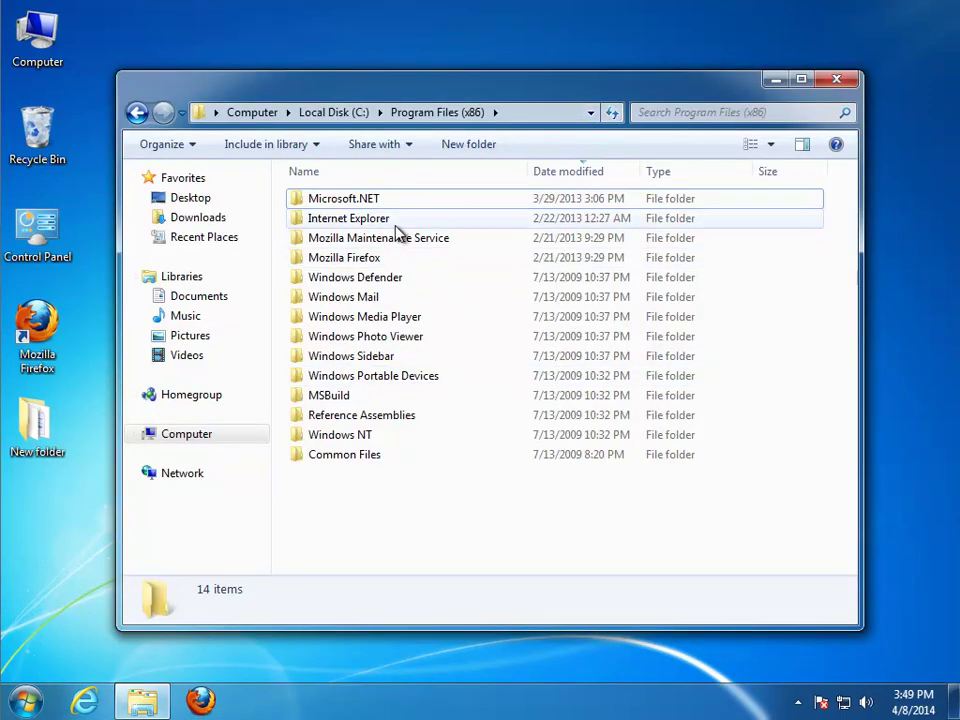
pyautogui.click(836, 79)
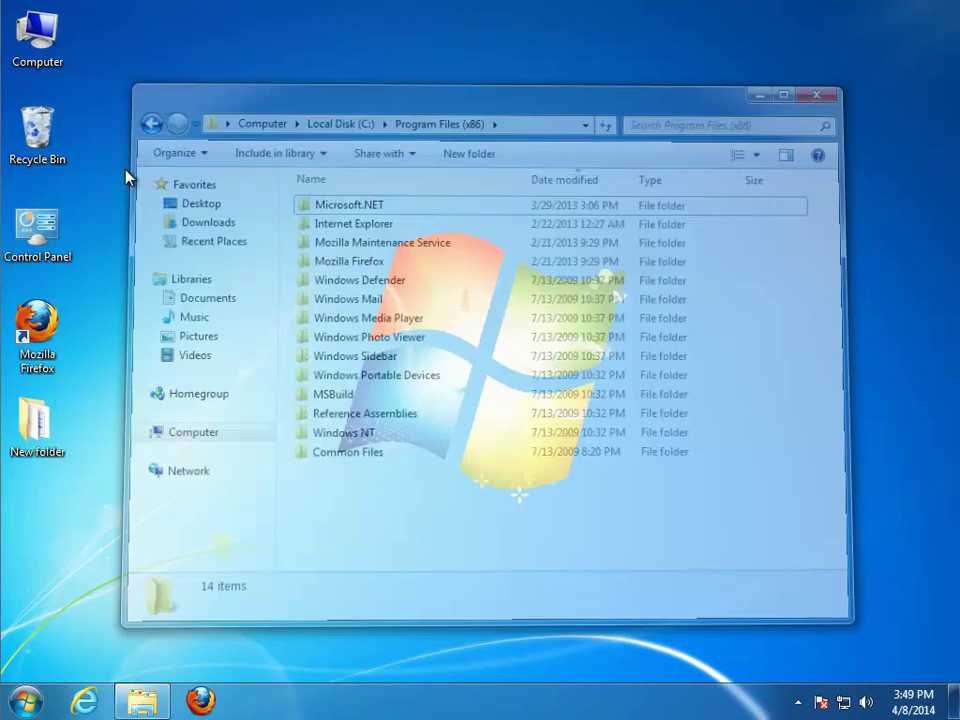
# Open the Recycle Bin, select both Wyzo items, and display them as extra large icons
pyautogui.doubleClick(37, 130)
pyautogui.moveTo(750, 253); pyautogui.dragTo(270, 154)
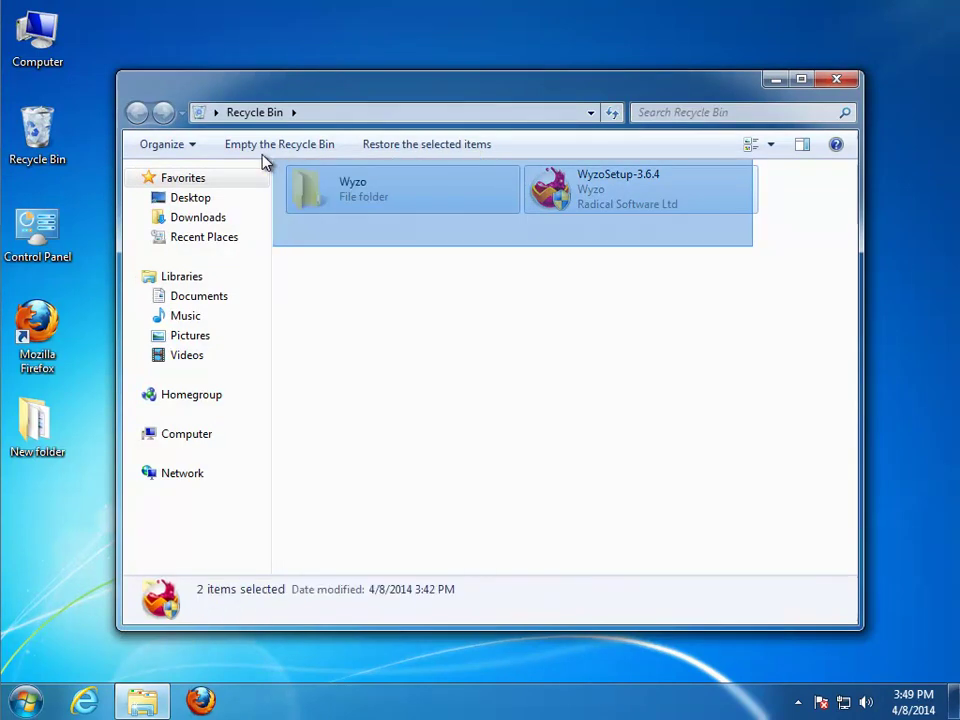
pyautogui.click(771, 145)
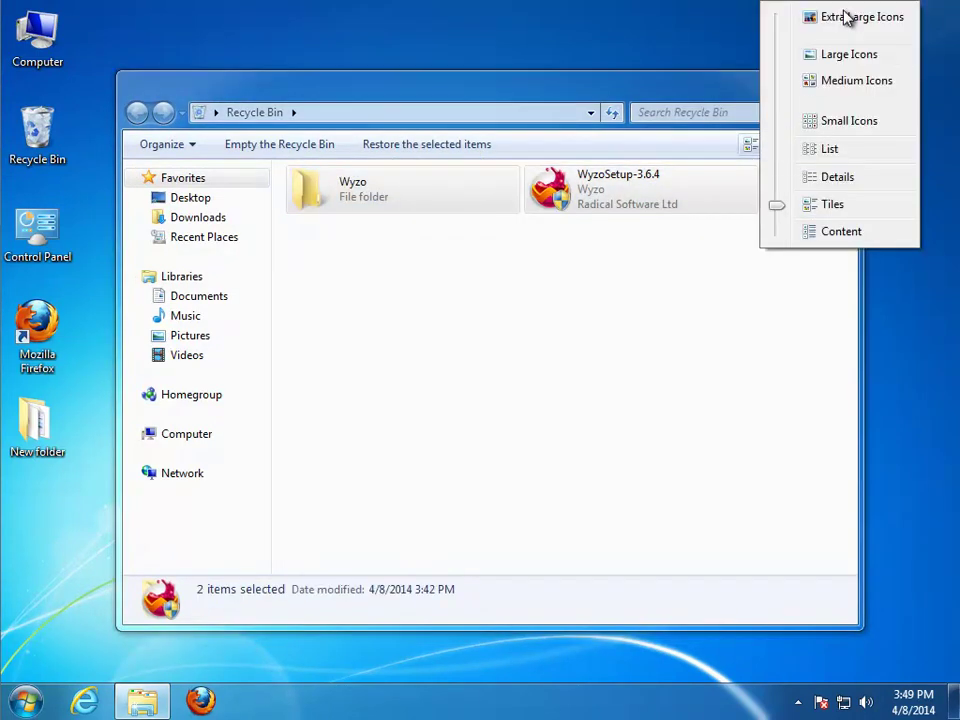
pyautogui.click(853, 17)
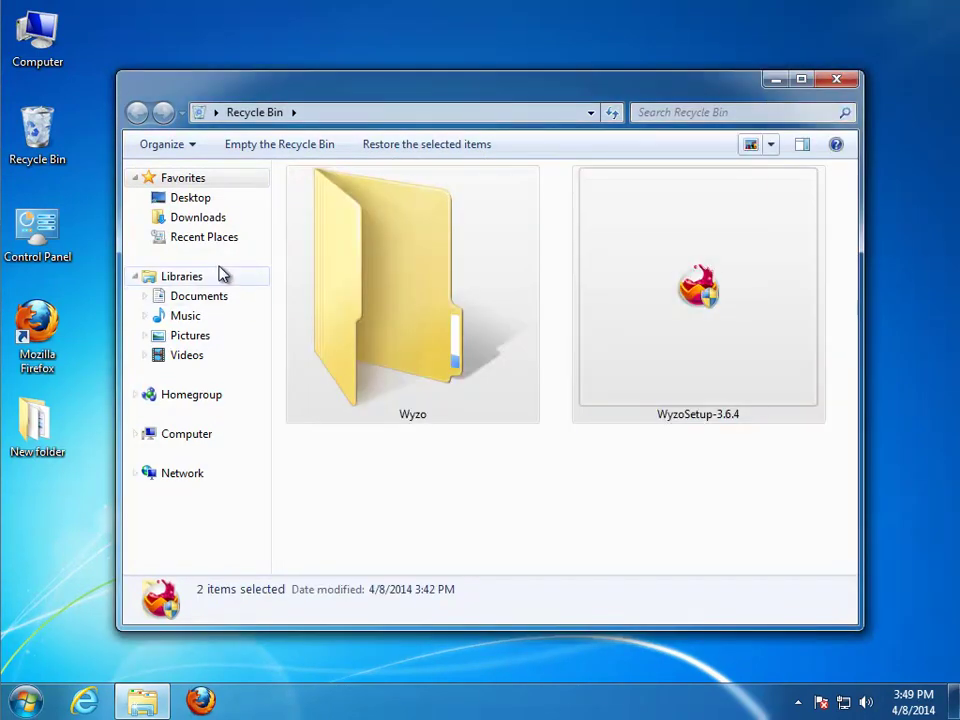
# Empty the Recycle Bin to permanently delete the Wyzo folder and its installer
pyautogui.click(266, 147)
pyautogui.moveTo(503, 313); pyautogui.dragTo(523, 454)
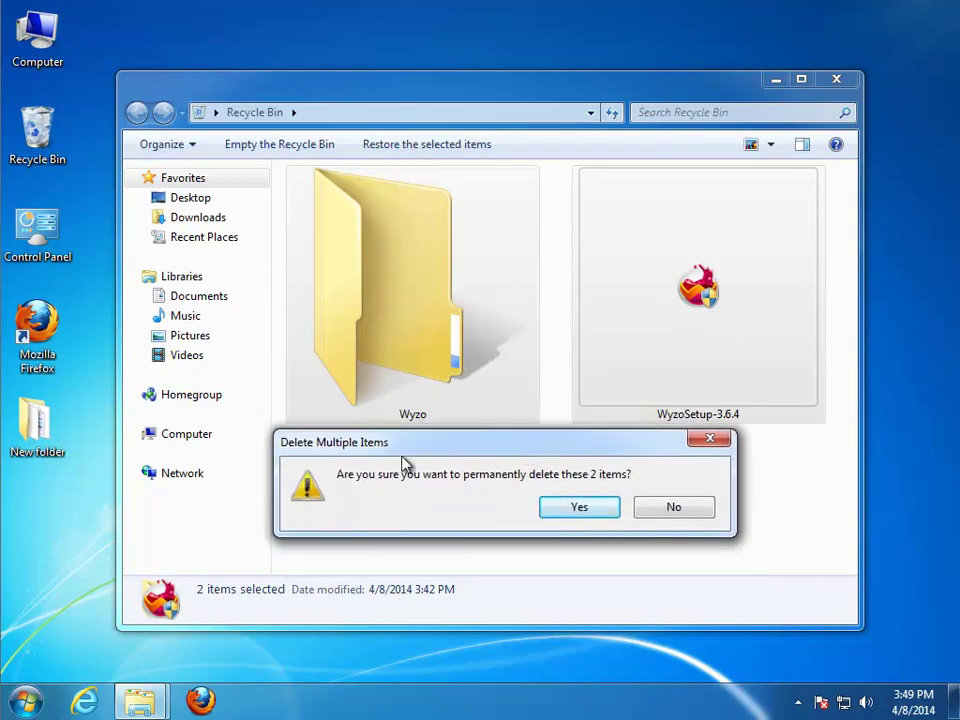